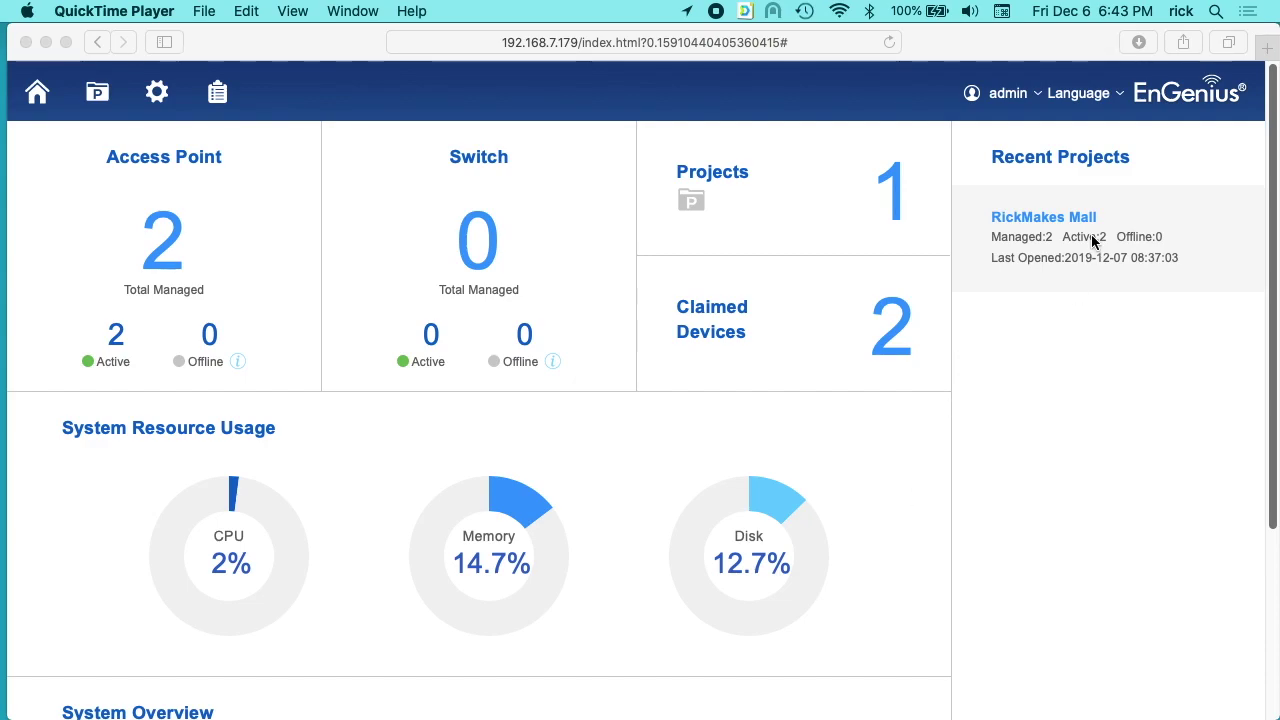
- Open the RickMakes Mall project's Captive Portal profiles and start a new profile
left_click(1054, 227)
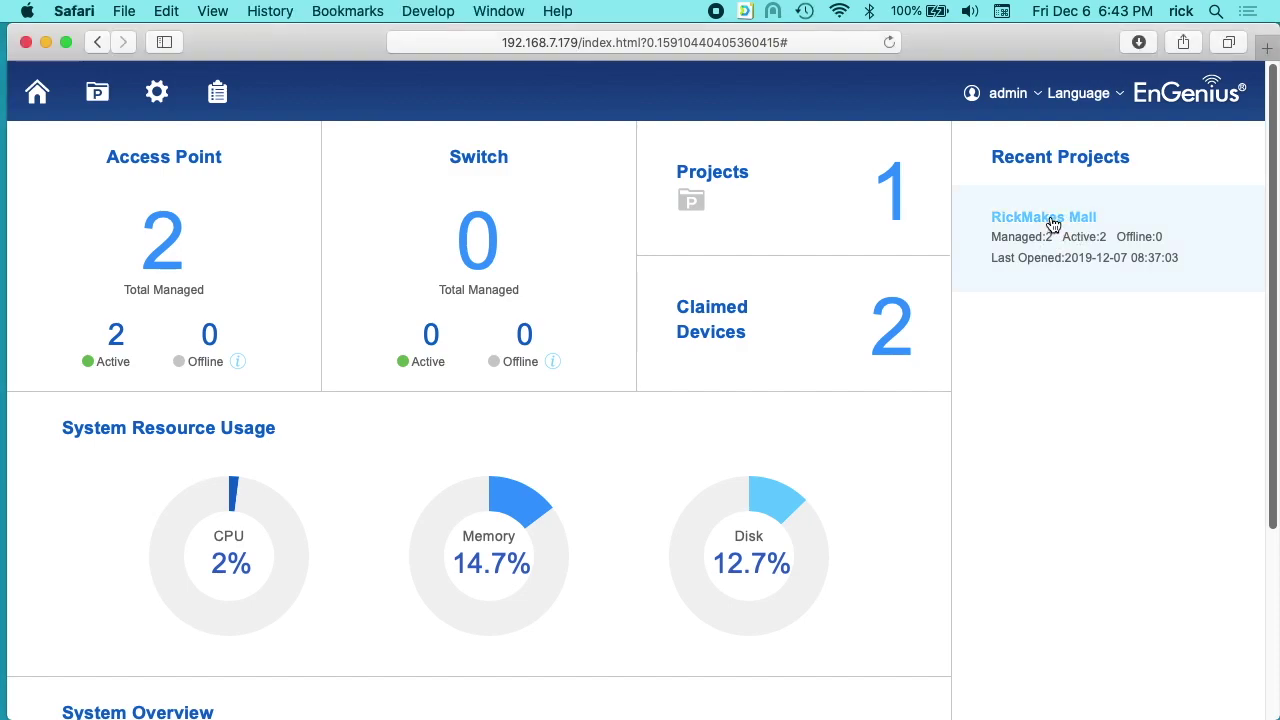
left_click(1034, 254)
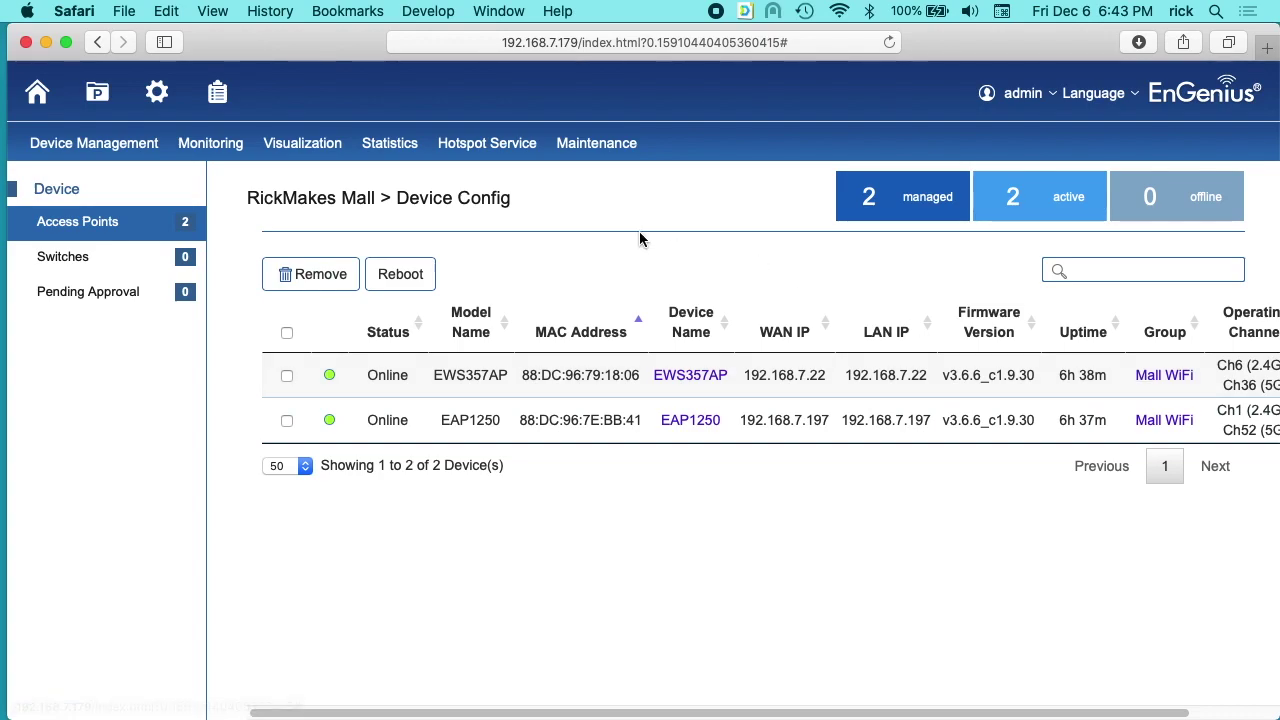
mouse_move(500, 155)
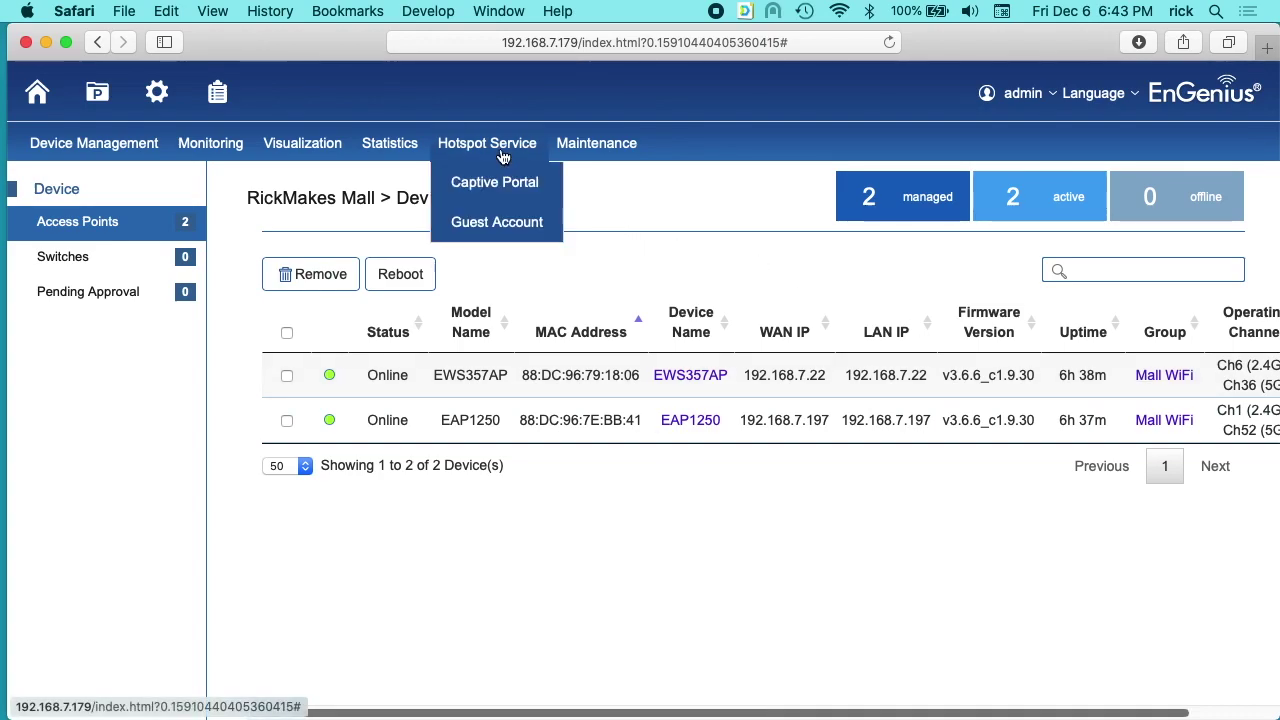
left_click(492, 184)
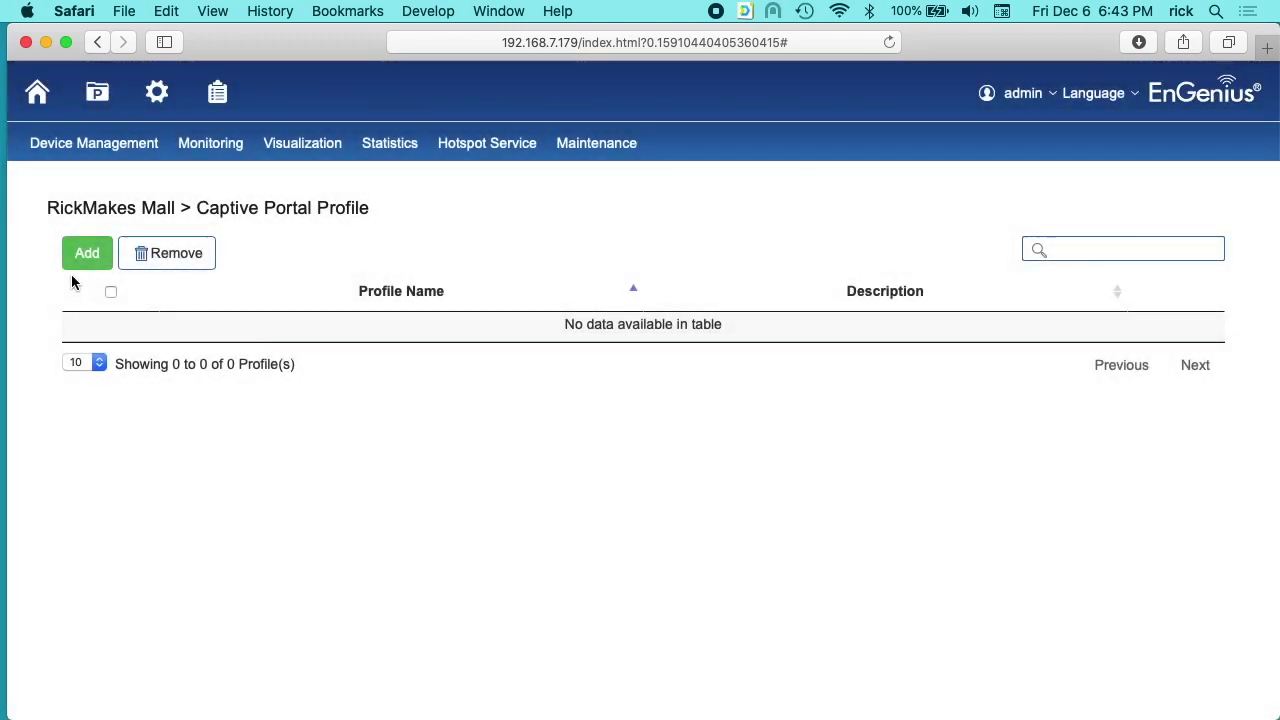
left_click(83, 262)
- Name the new captive portal profile 'Mall Guest Wifi' and scroll to the Splash Page section
left_click(204, 296)
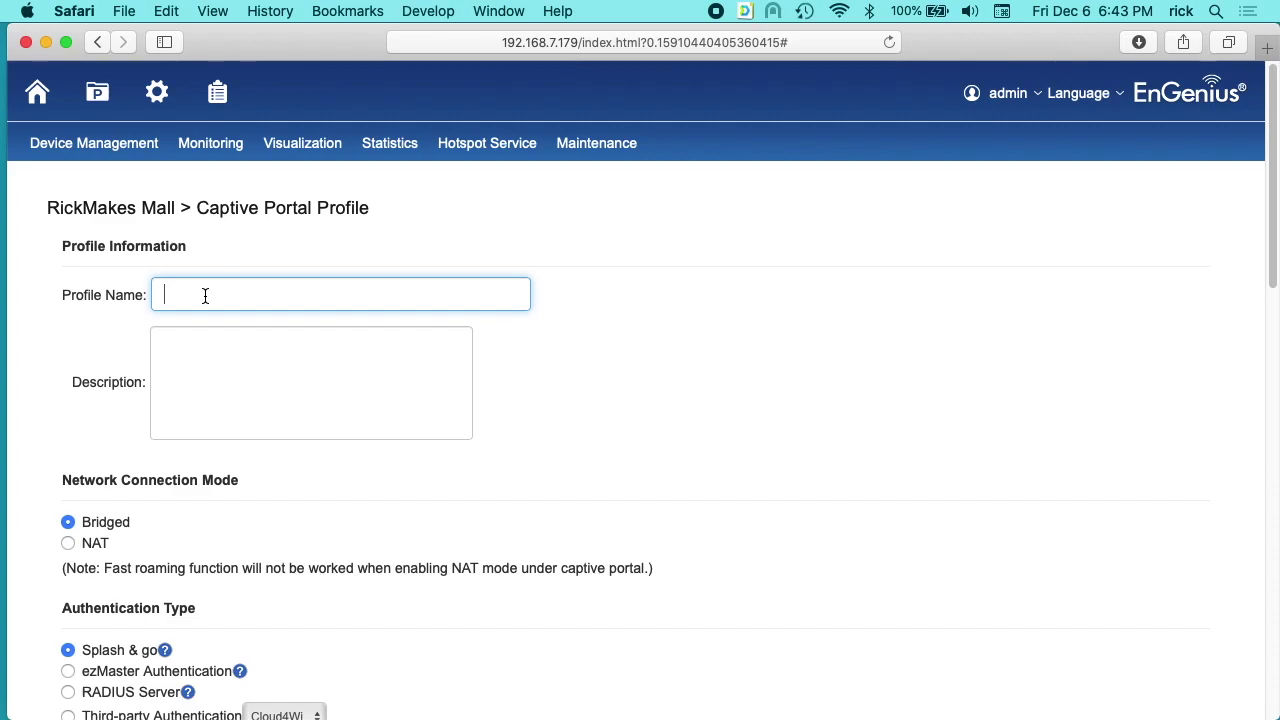
type("Mall Guest Wifi")
left_click(251, 487)
scroll(251, 487, "down", 1)
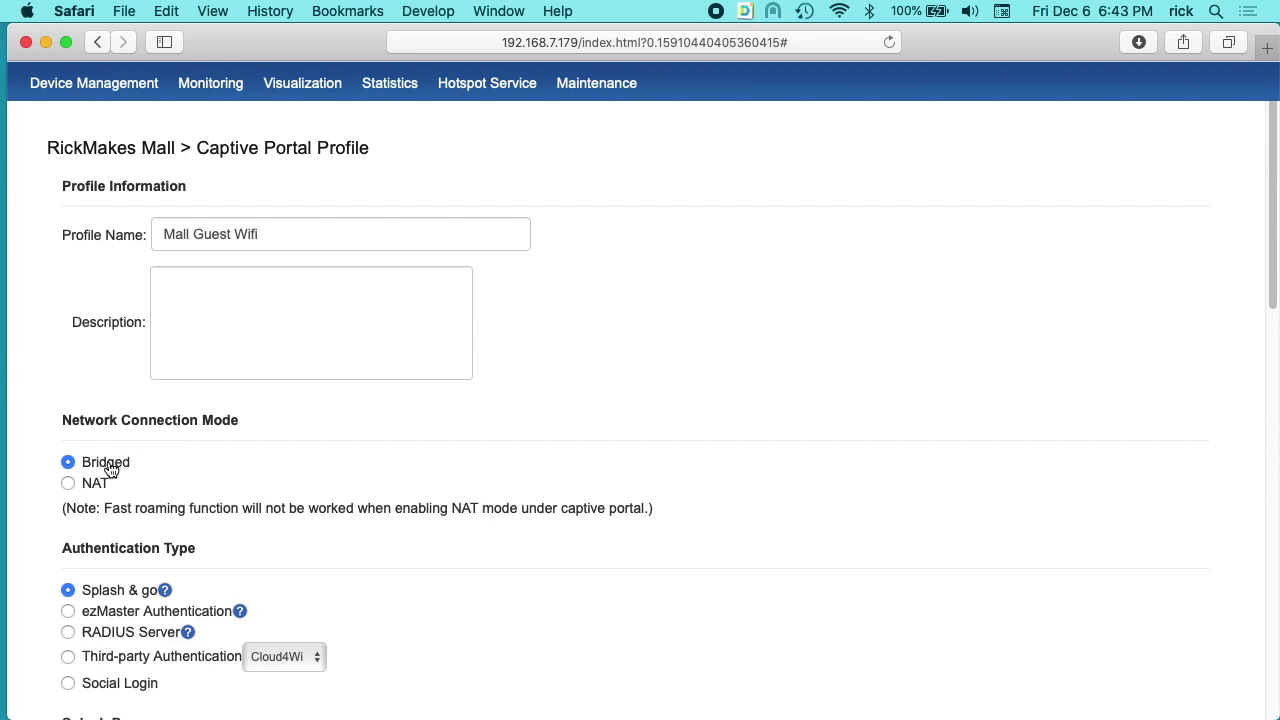
scroll(316, 387, "down", 4)
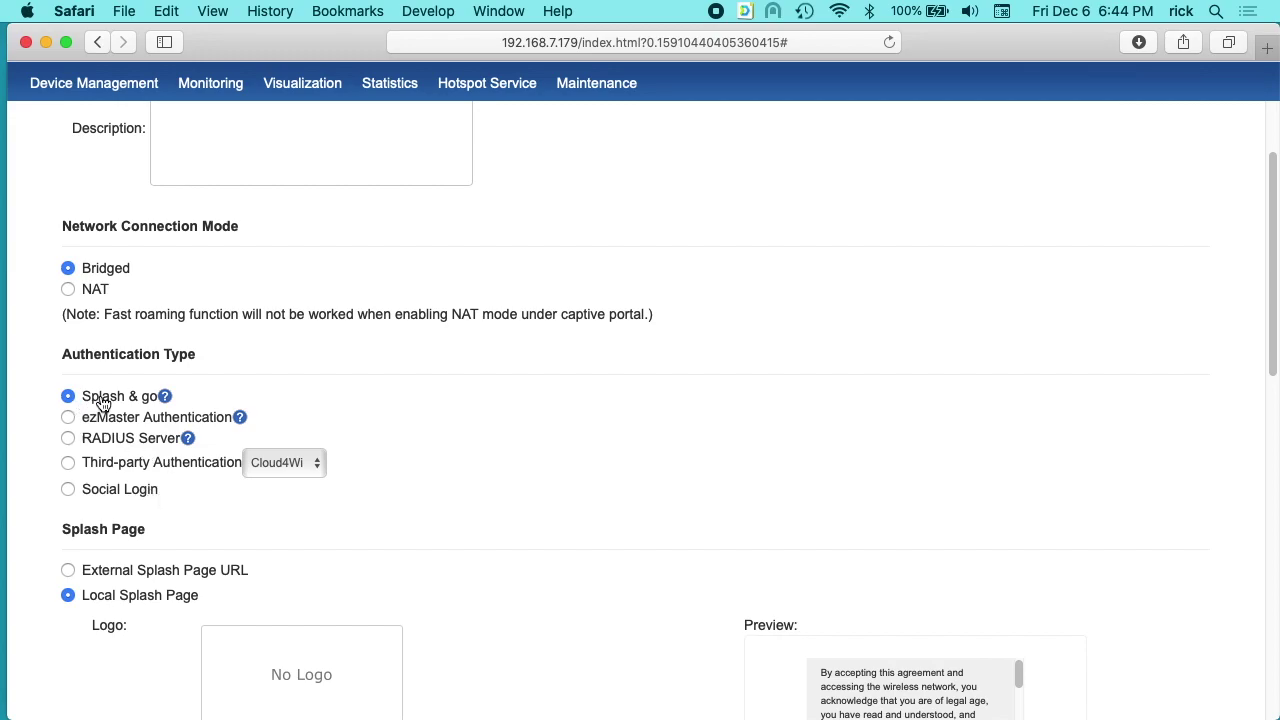
mouse_move(163, 398)
scroll(395, 519, "down", 3)
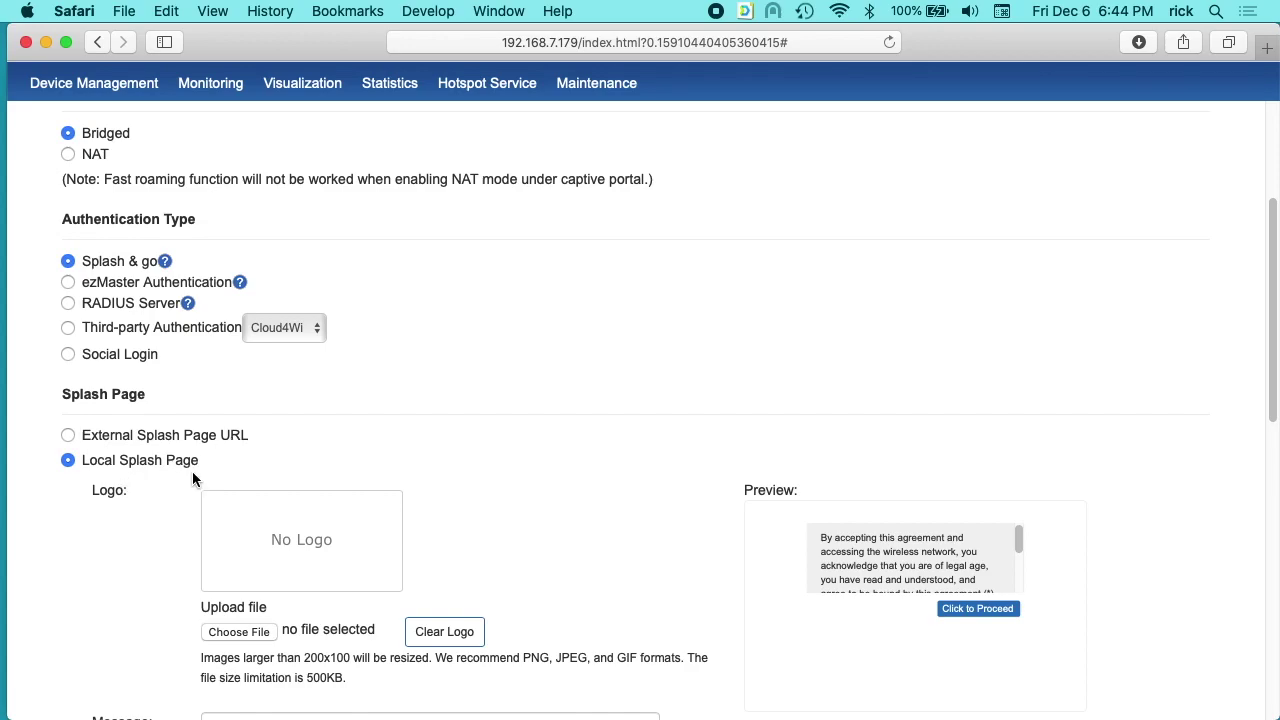
scroll(637, 270, "down", 6)
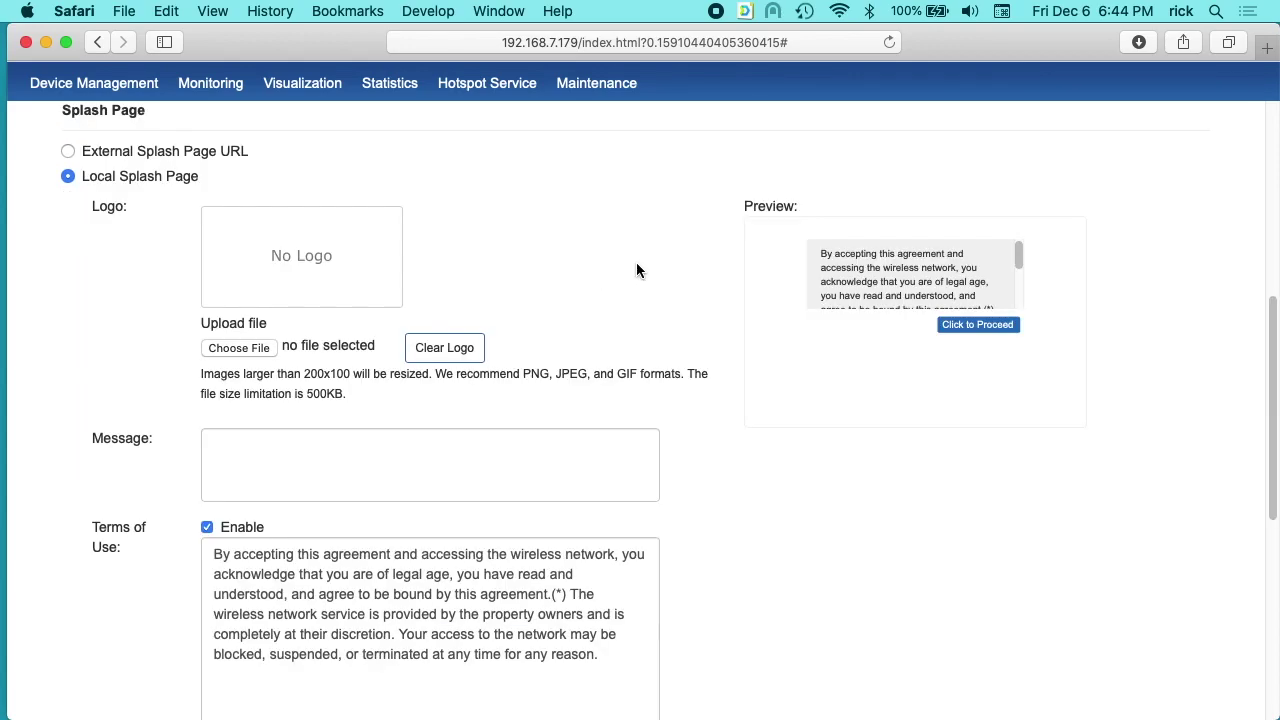
- Upload cropped-rickmakes_logo.png as the splash page logo
left_click(249, 349)
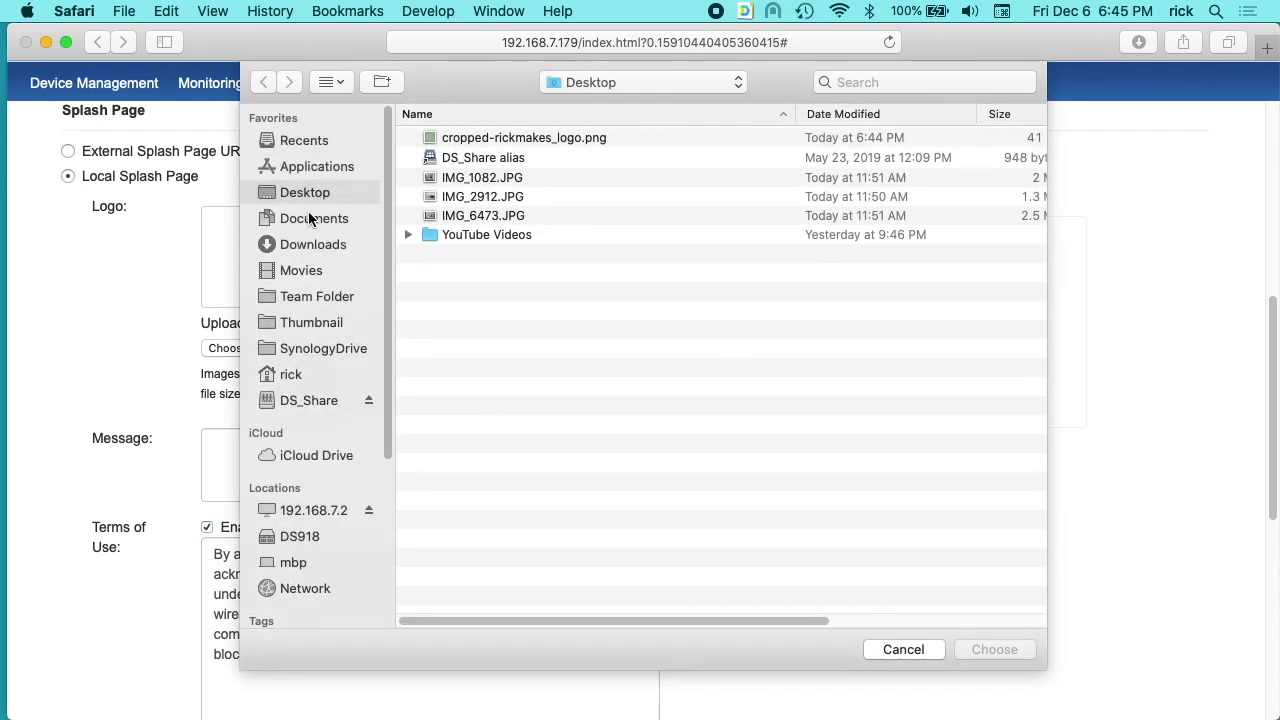
left_click(500, 140)
left_click(1008, 650)
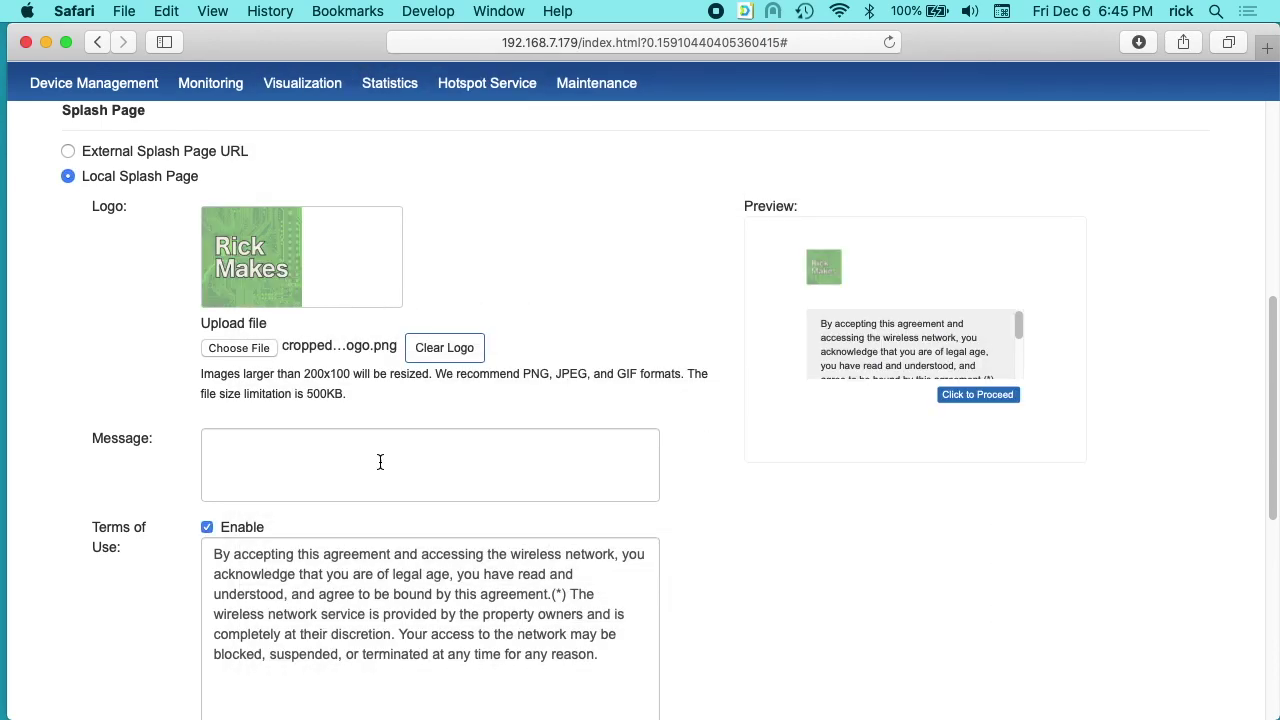
- Enter the splash message 'Welcome to RickMakes Mall Free Wifi'
left_click(382, 461)
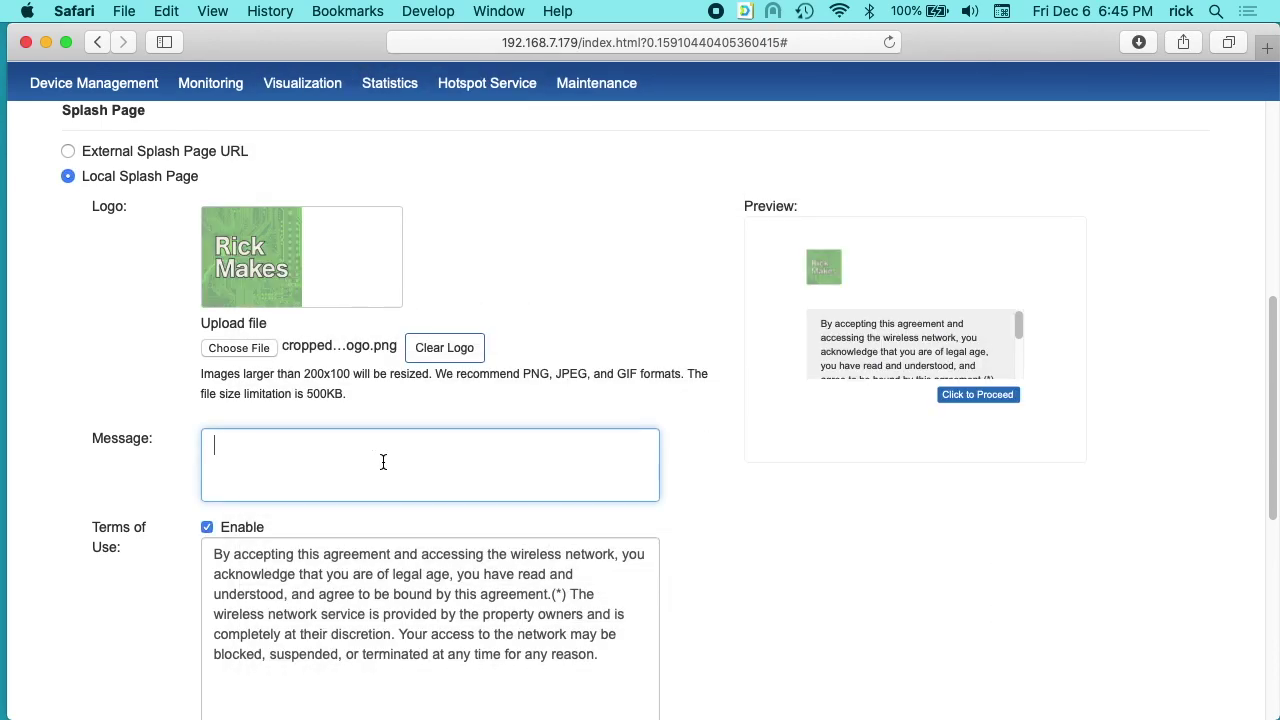
type("Welcome")
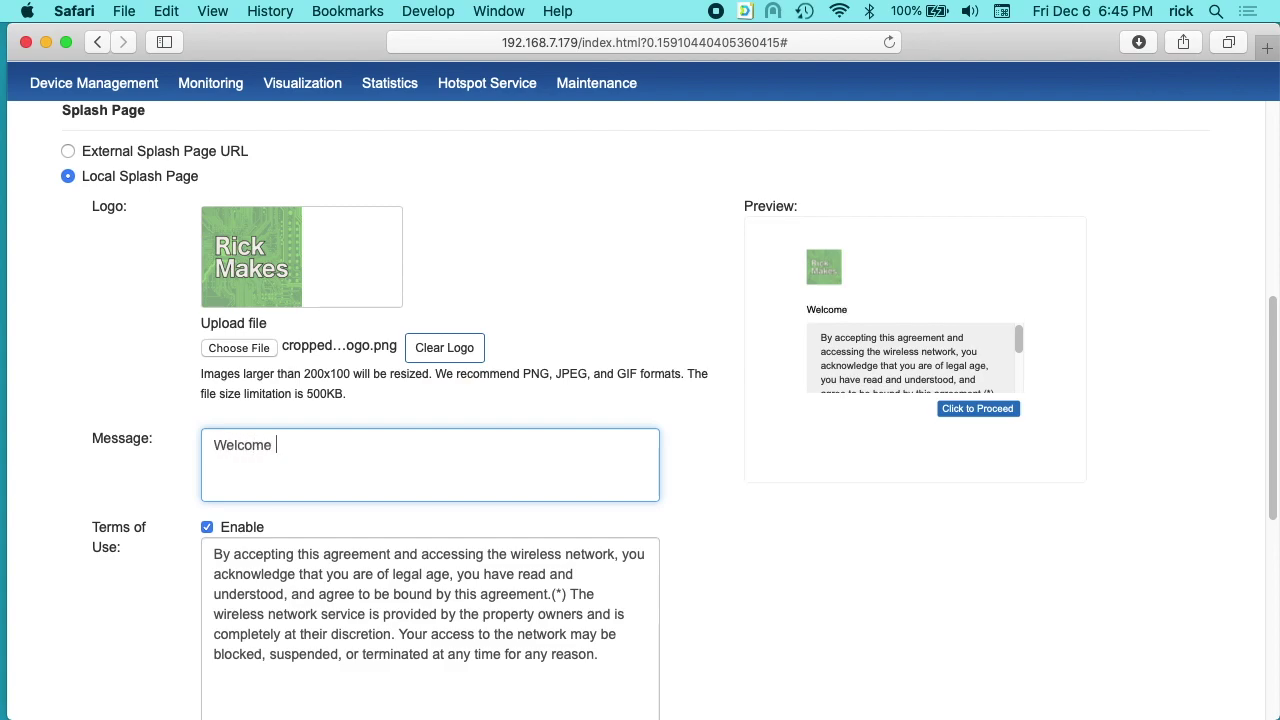
type(" to Rickmakes Mall Free Wifi")
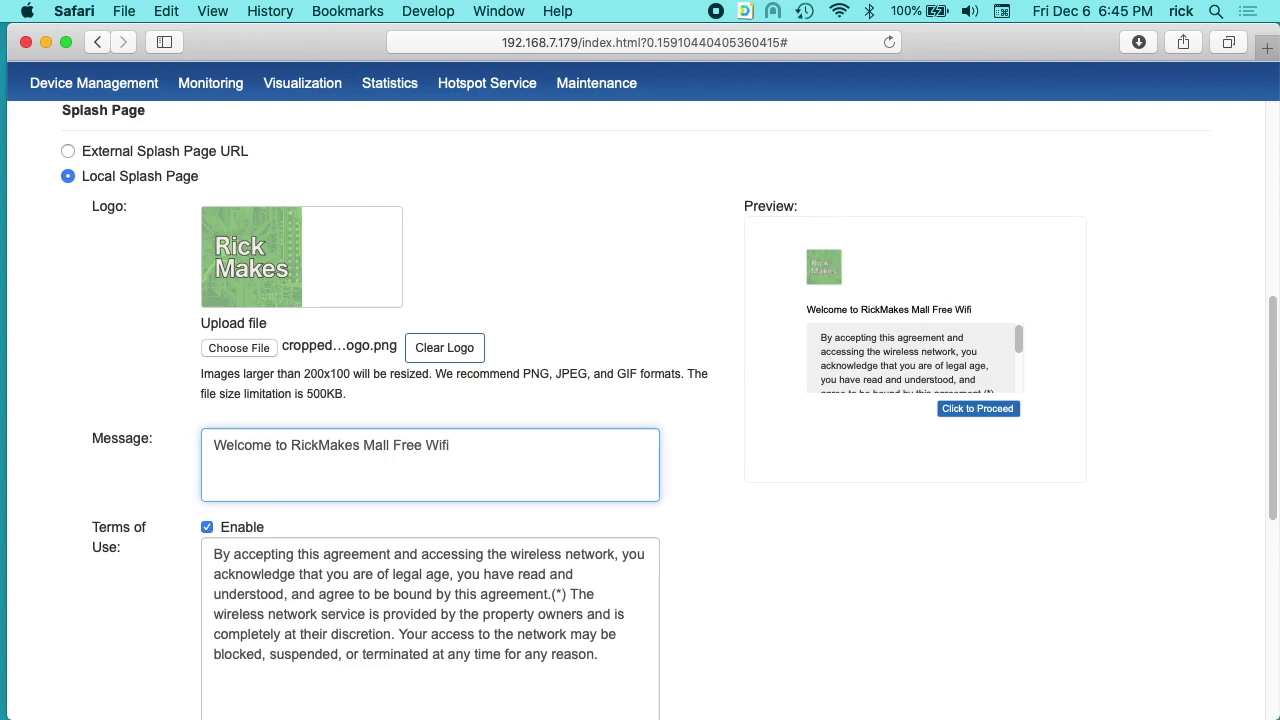
scroll(558, 476, "down", 3)
- Save the Mall Guest Wifi profile from the bottom of the form
scroll(314, 506, "down", 5)
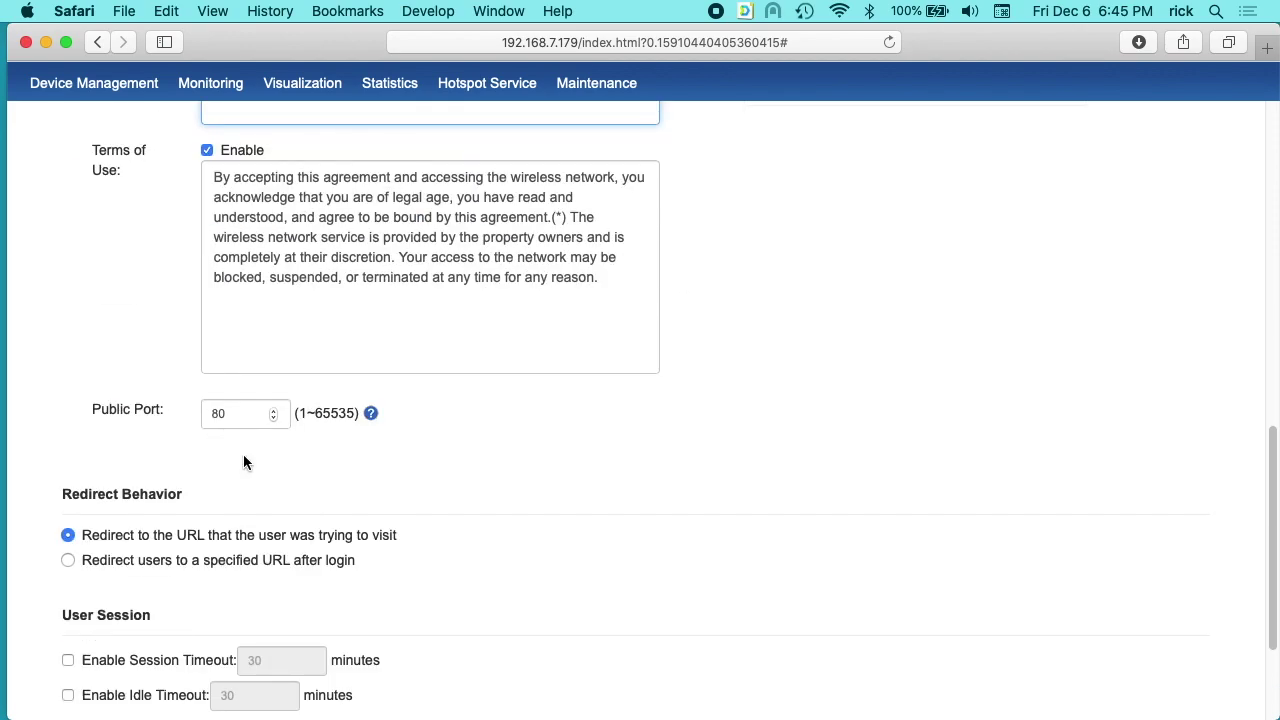
scroll(243, 457, "down", 3)
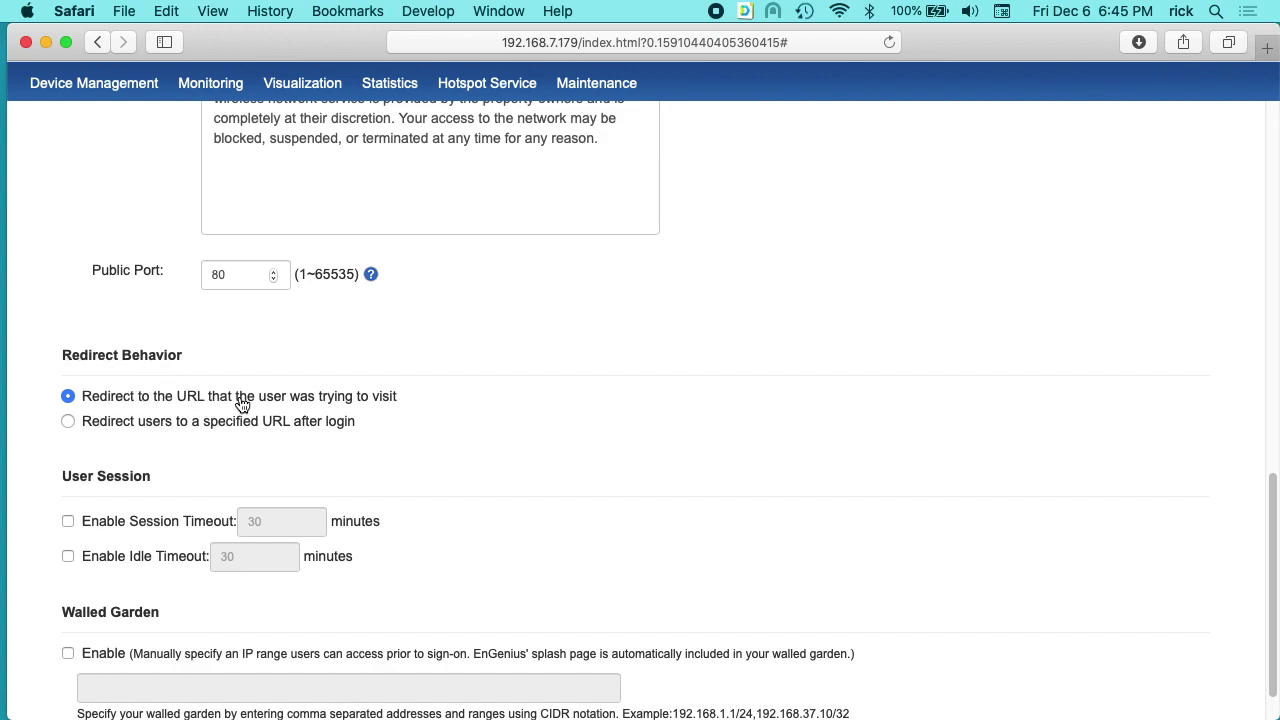
scroll(444, 431, "down", 1)
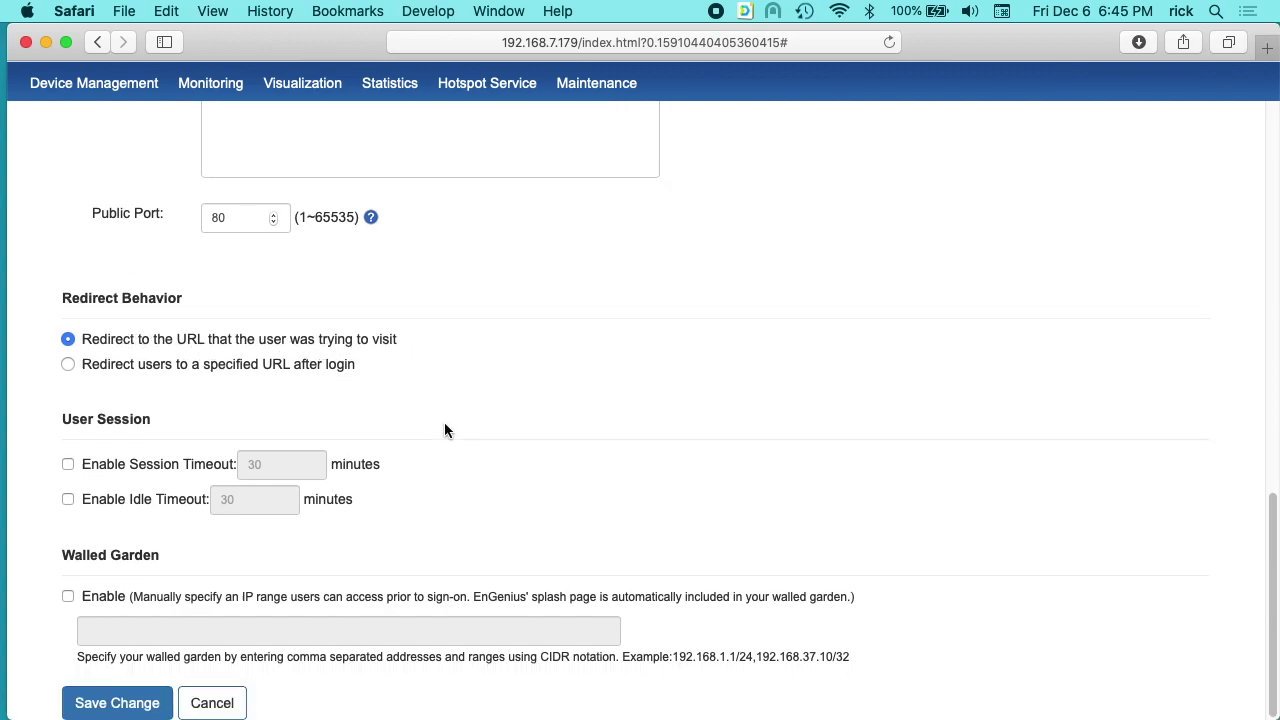
left_click(117, 705)
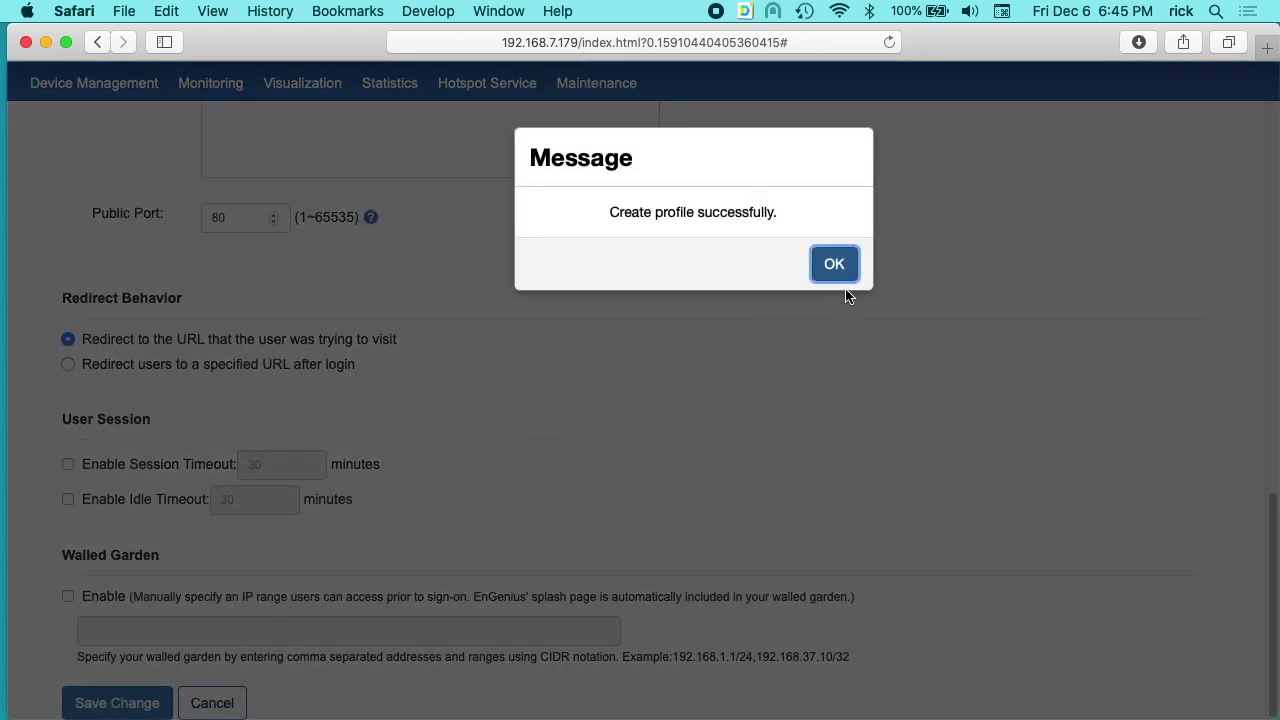
- Acknowledge the creation notice and open SSID_2 in the Mall WiFi group's WLAN Settings
left_click(840, 266)
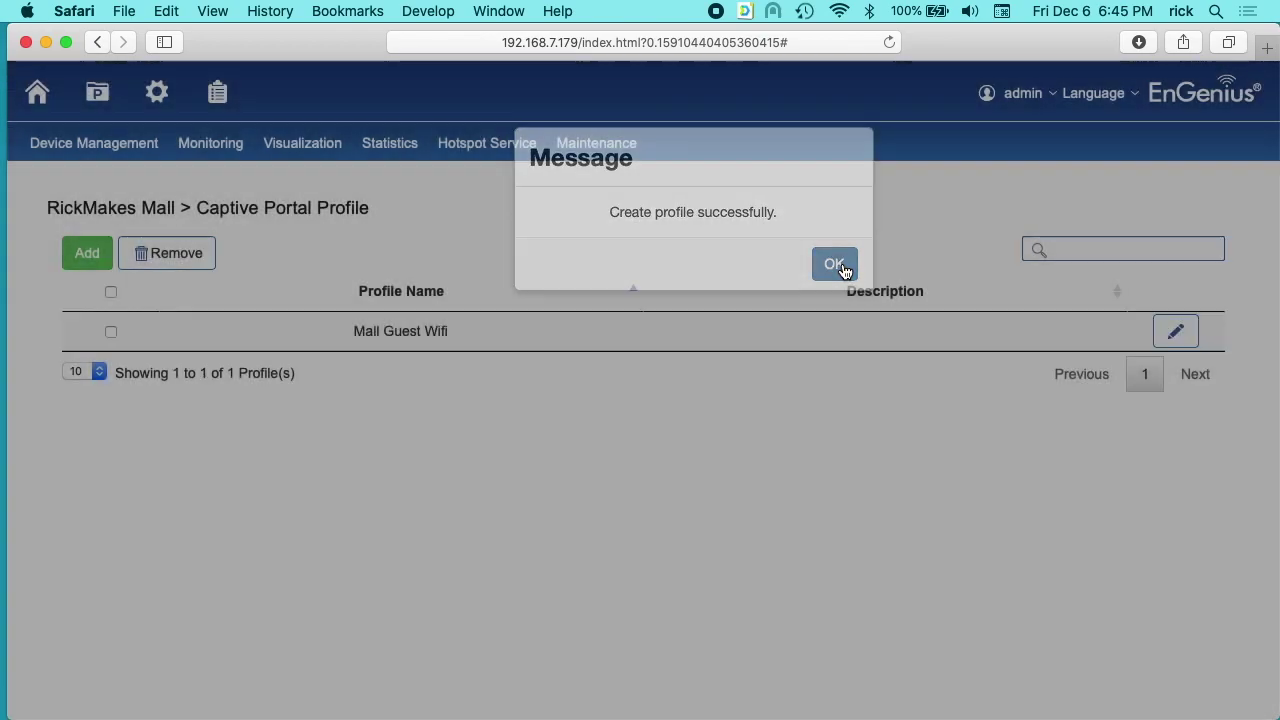
mouse_move(58, 148)
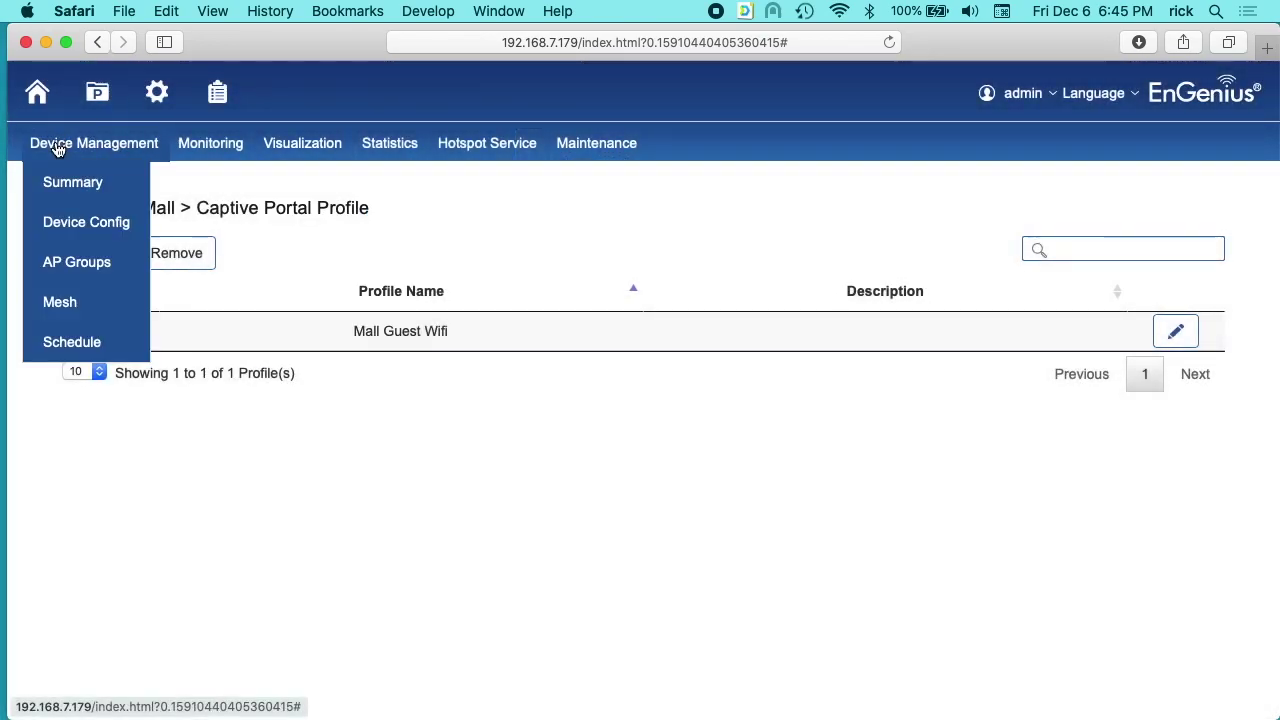
left_click(75, 266)
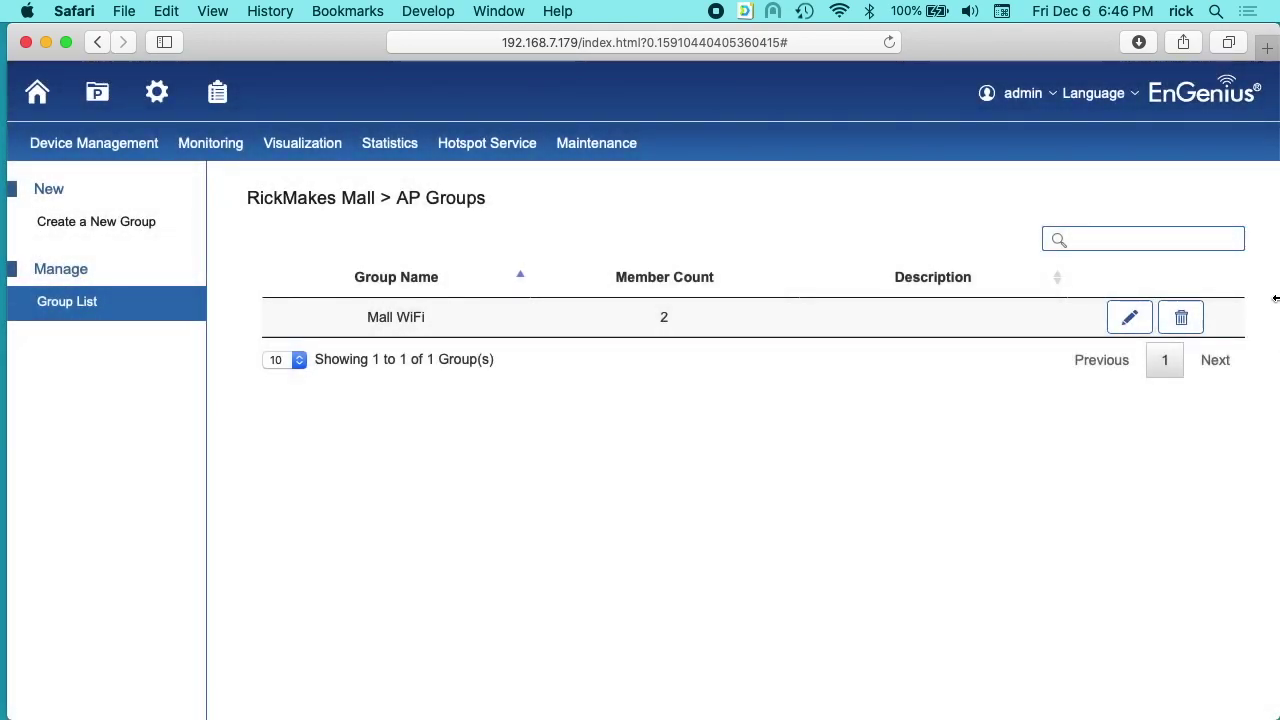
left_click(1134, 319)
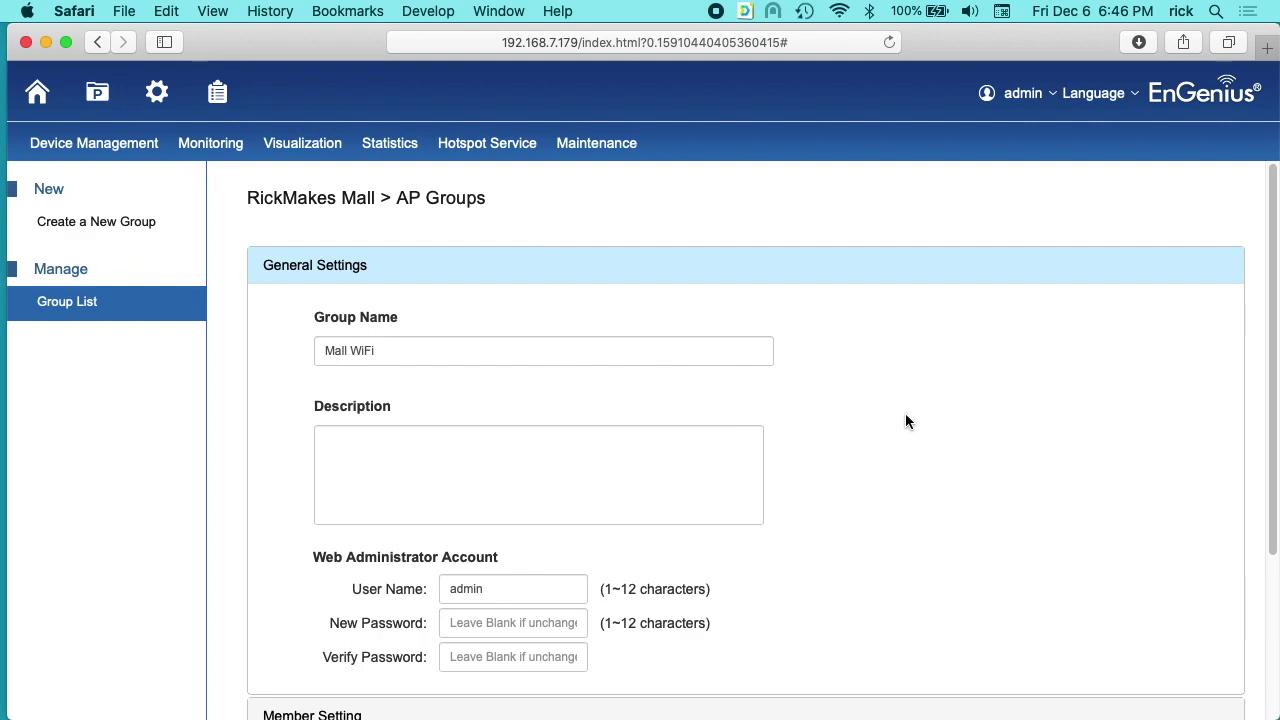
scroll(906, 414, "down", 5)
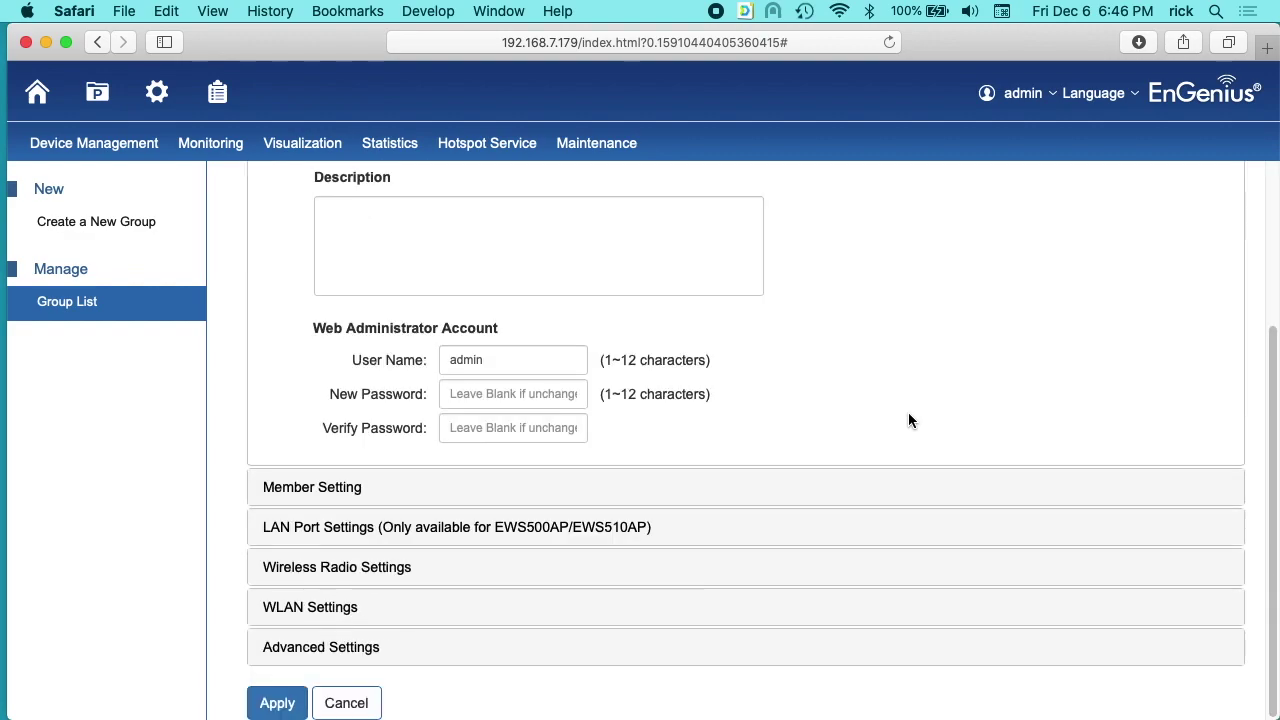
left_click(334, 610)
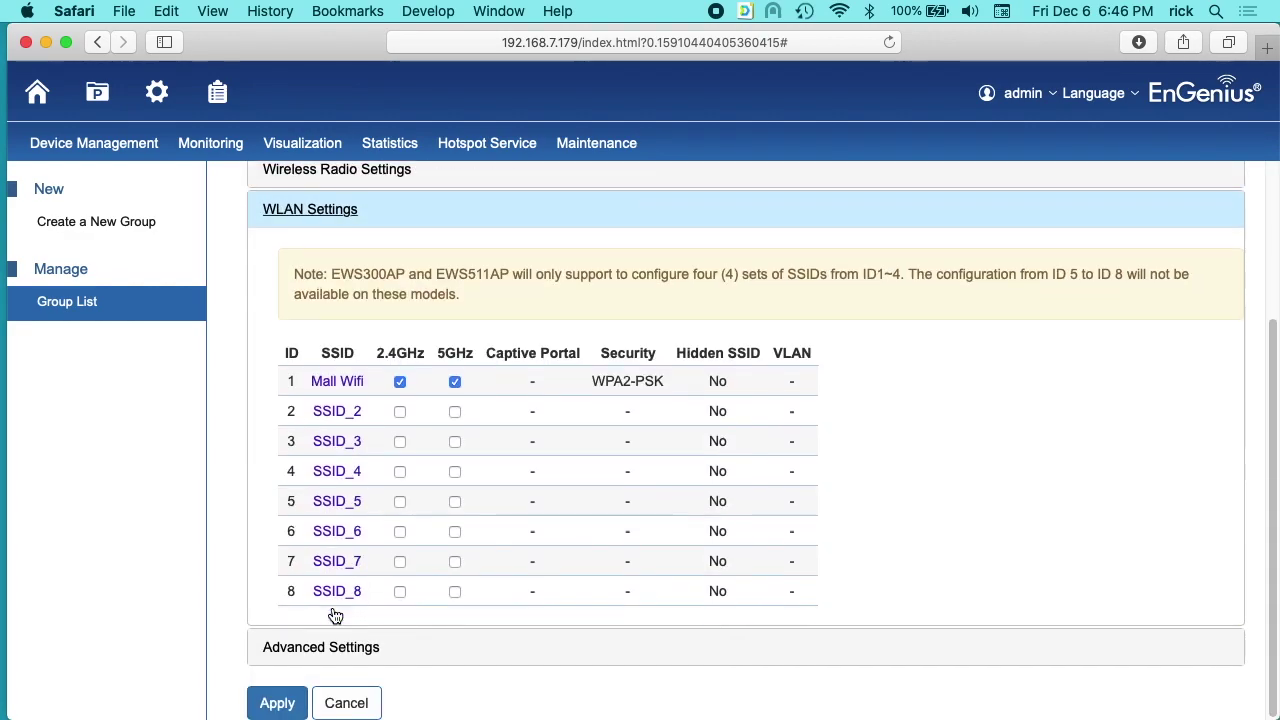
left_click(343, 416)
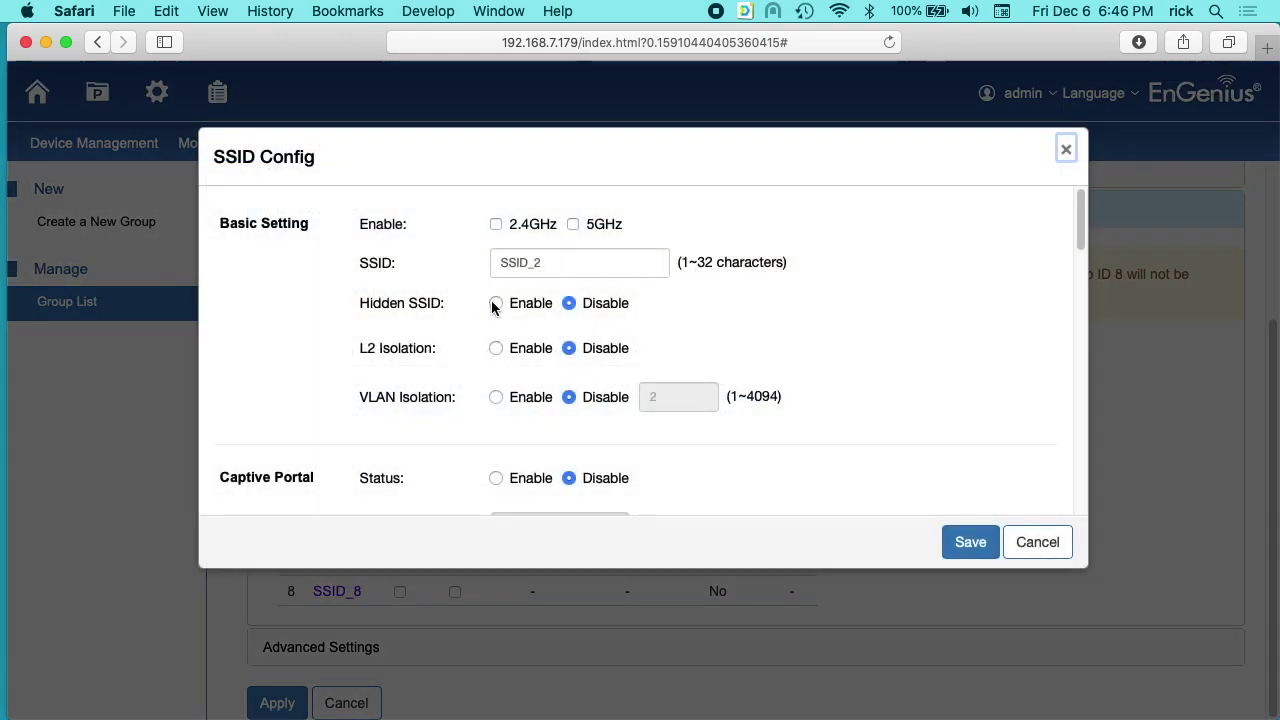
- Enable SSID_2 on 2.4GHz, rename it 'Mall Free Wifi', and turn on L2 isolation
left_click(496, 224)
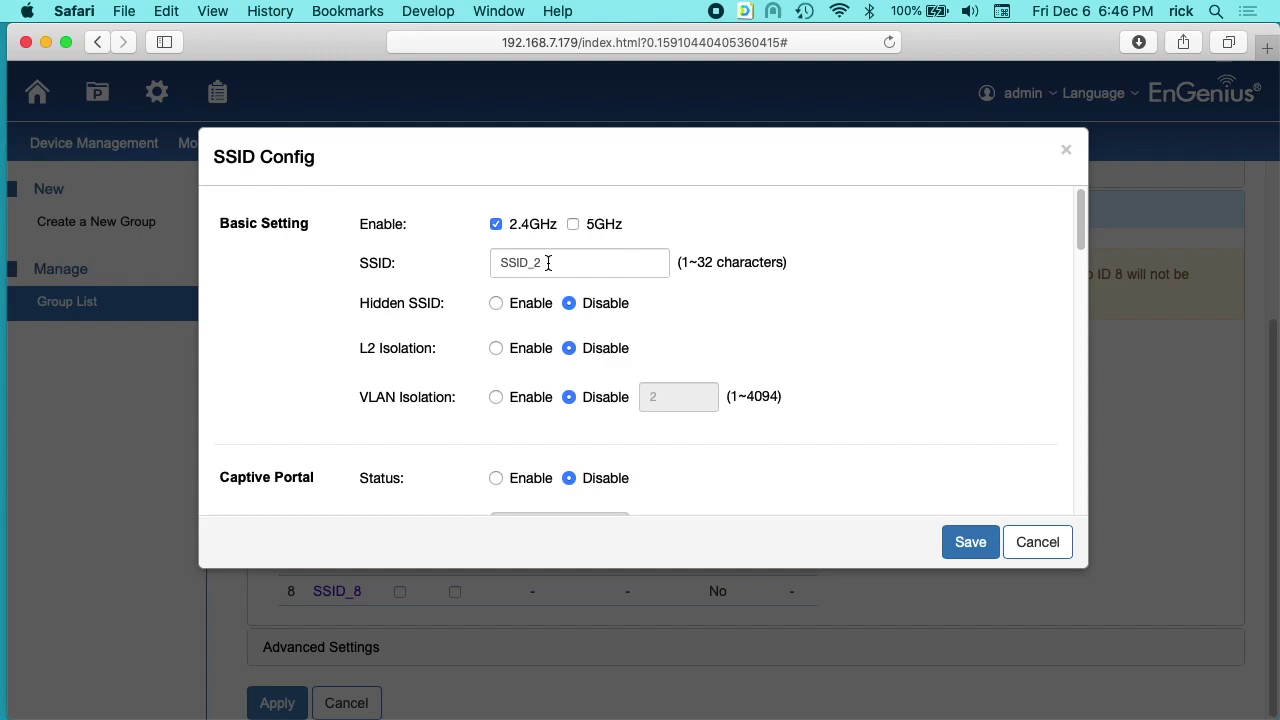
left_click_drag(548, 262, 453, 263)
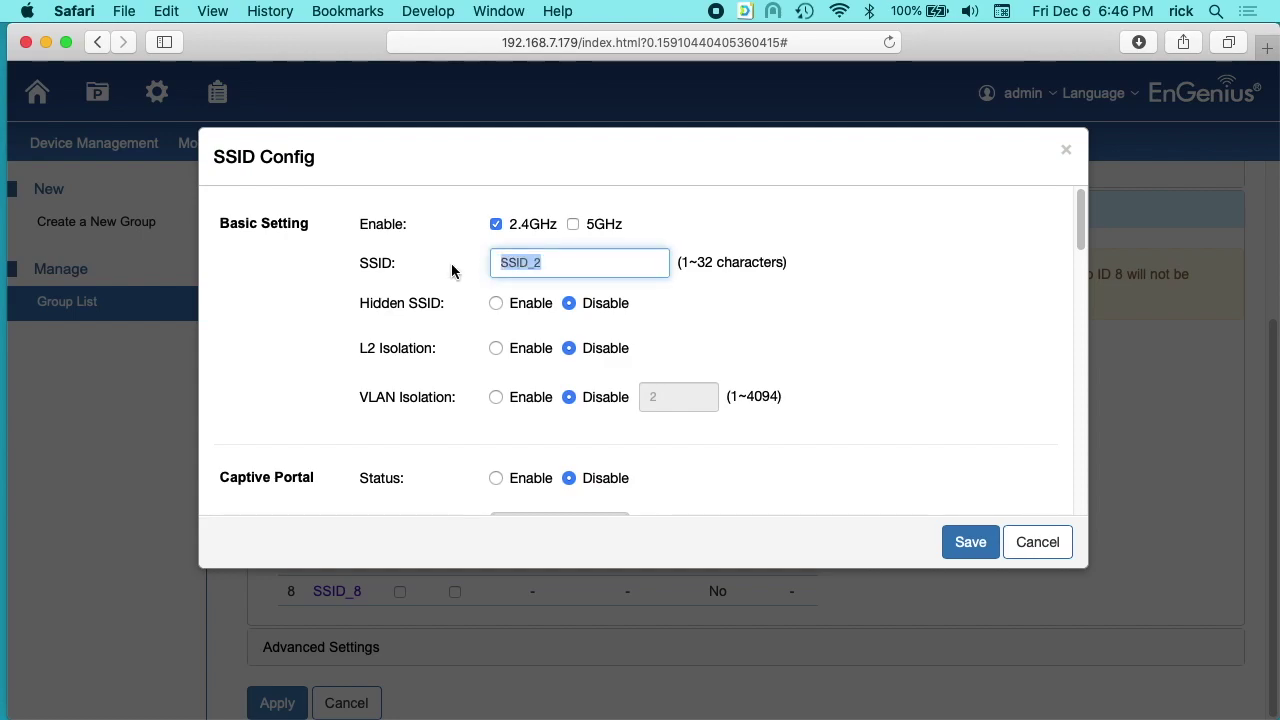
type("Mall Free Wifi")
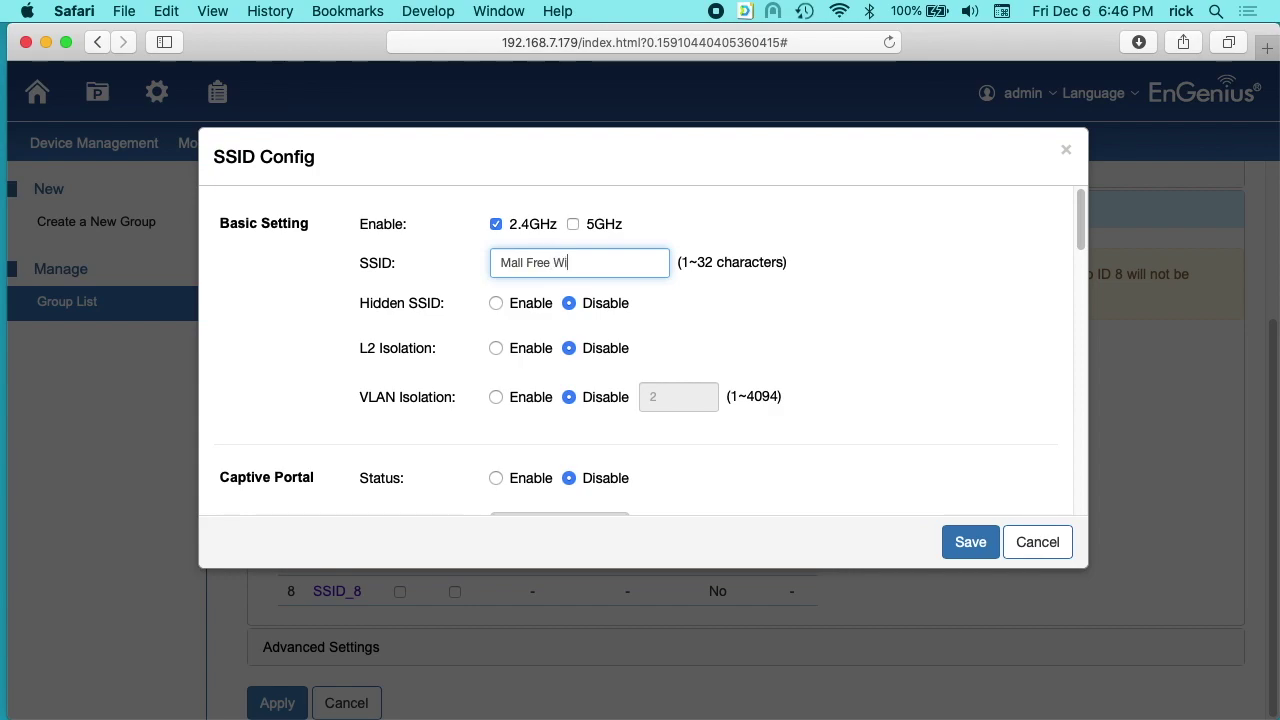
left_click(497, 350)
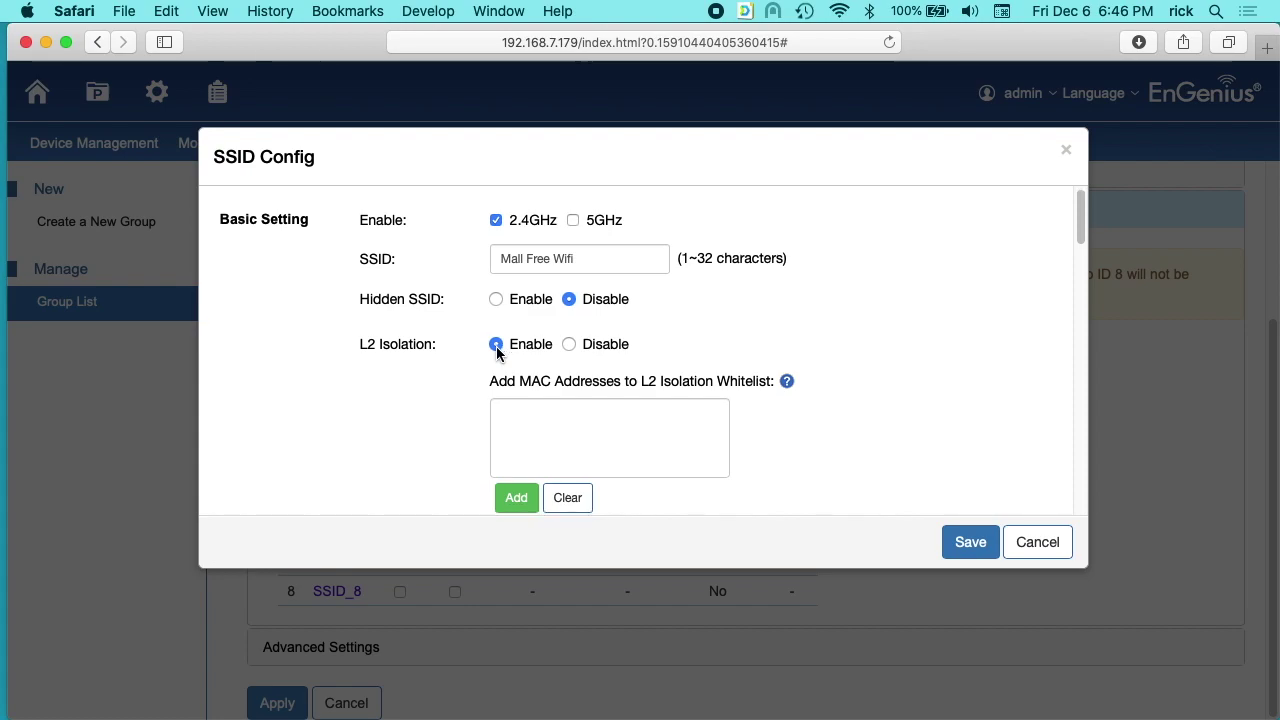
scroll(450, 345, "down", 5)
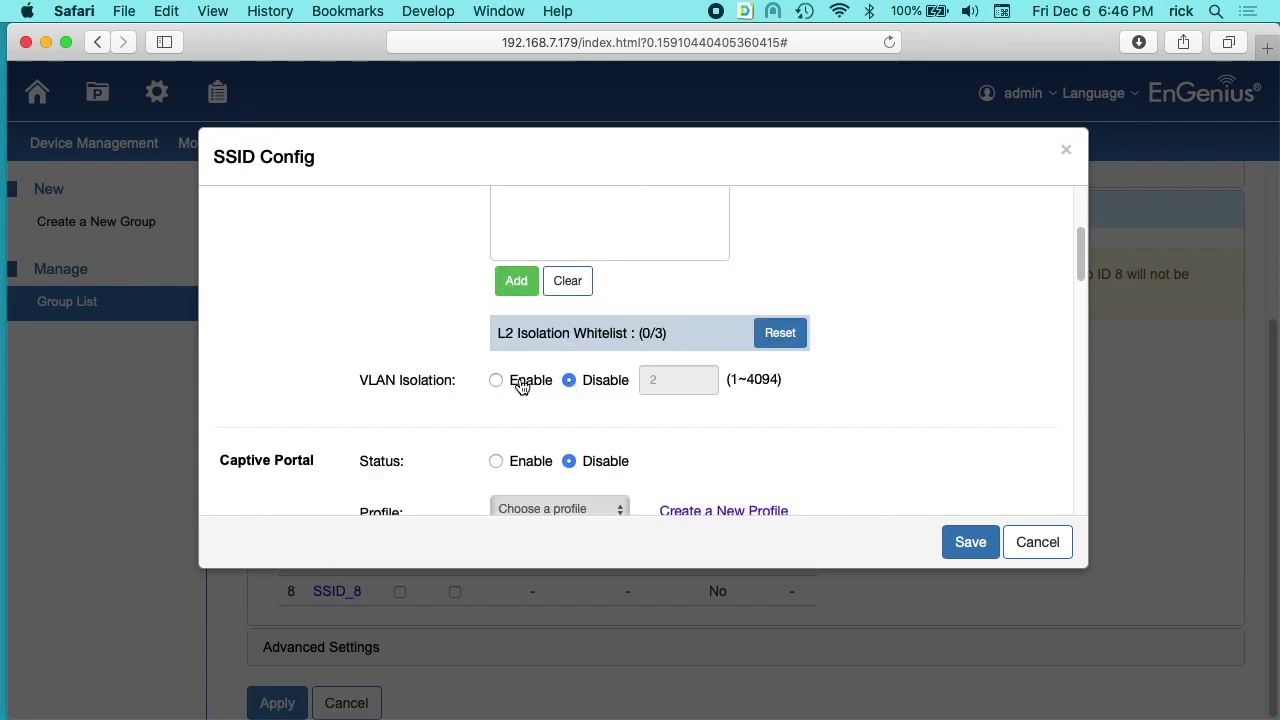
- Enable the captive portal for this SSID using the Mall Guest Wifi profile
scroll(599, 413, "down", 4)
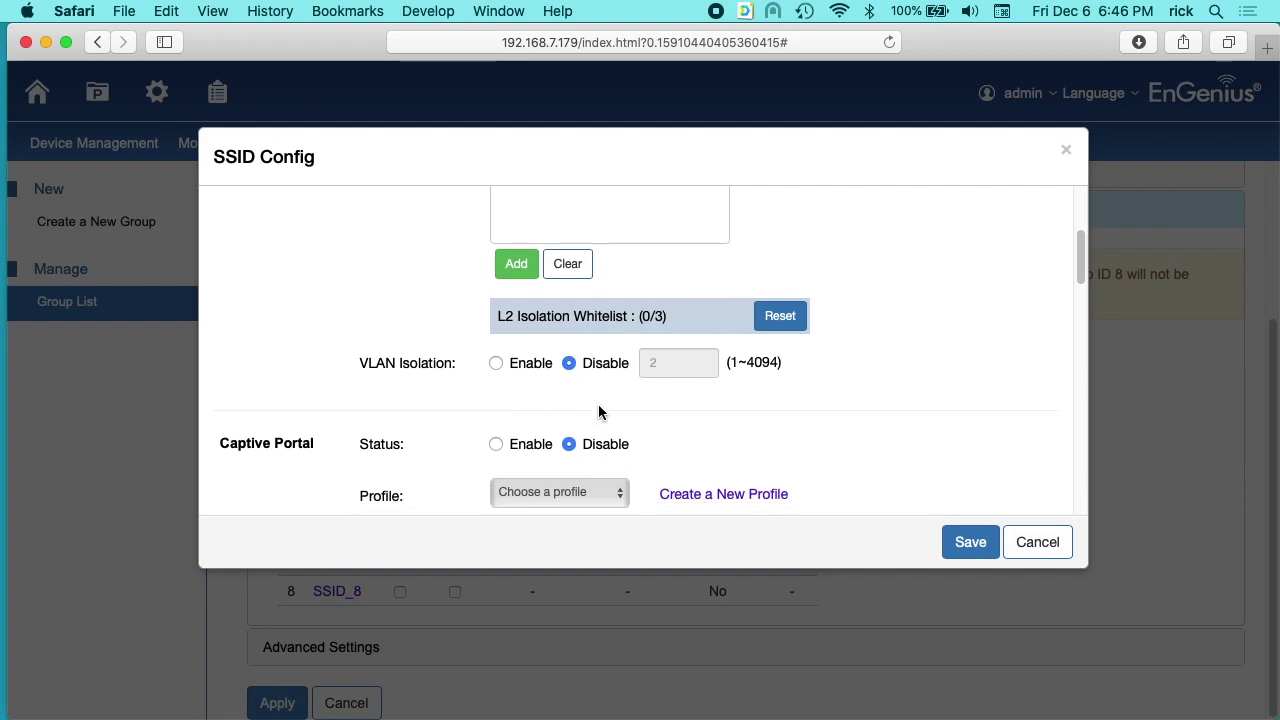
left_click(496, 304)
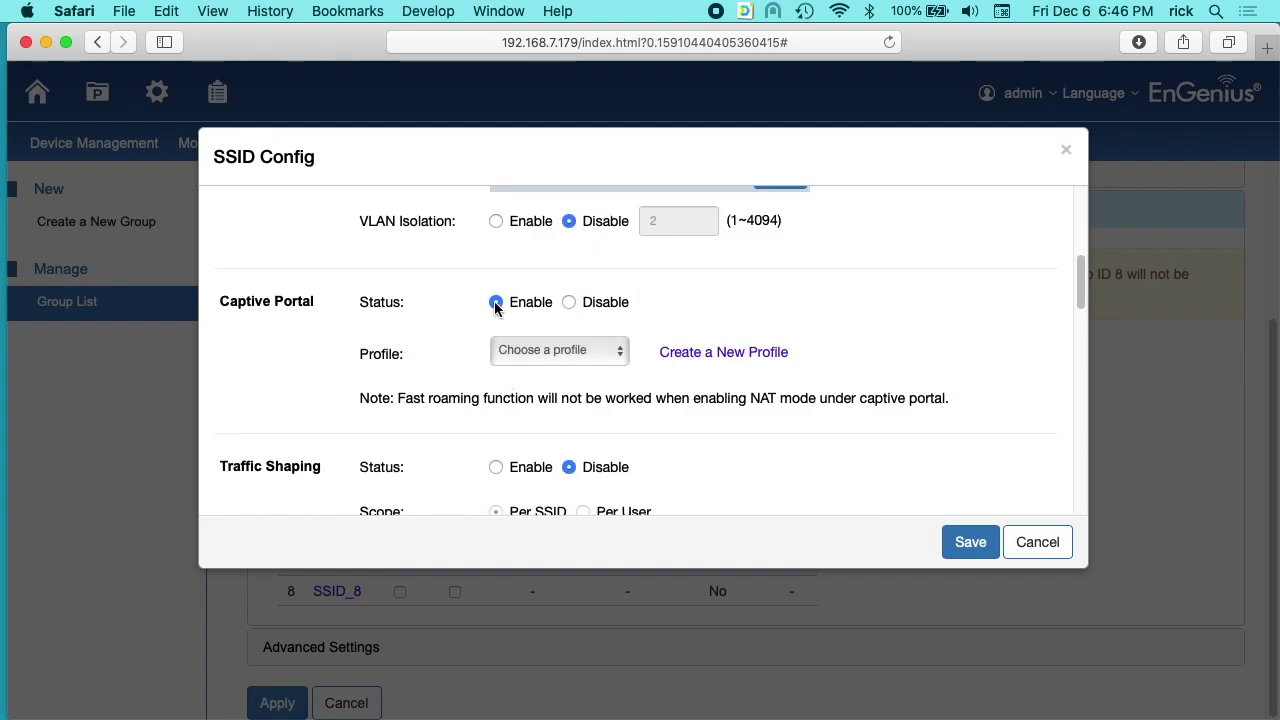
left_click(543, 351)
left_click(540, 370)
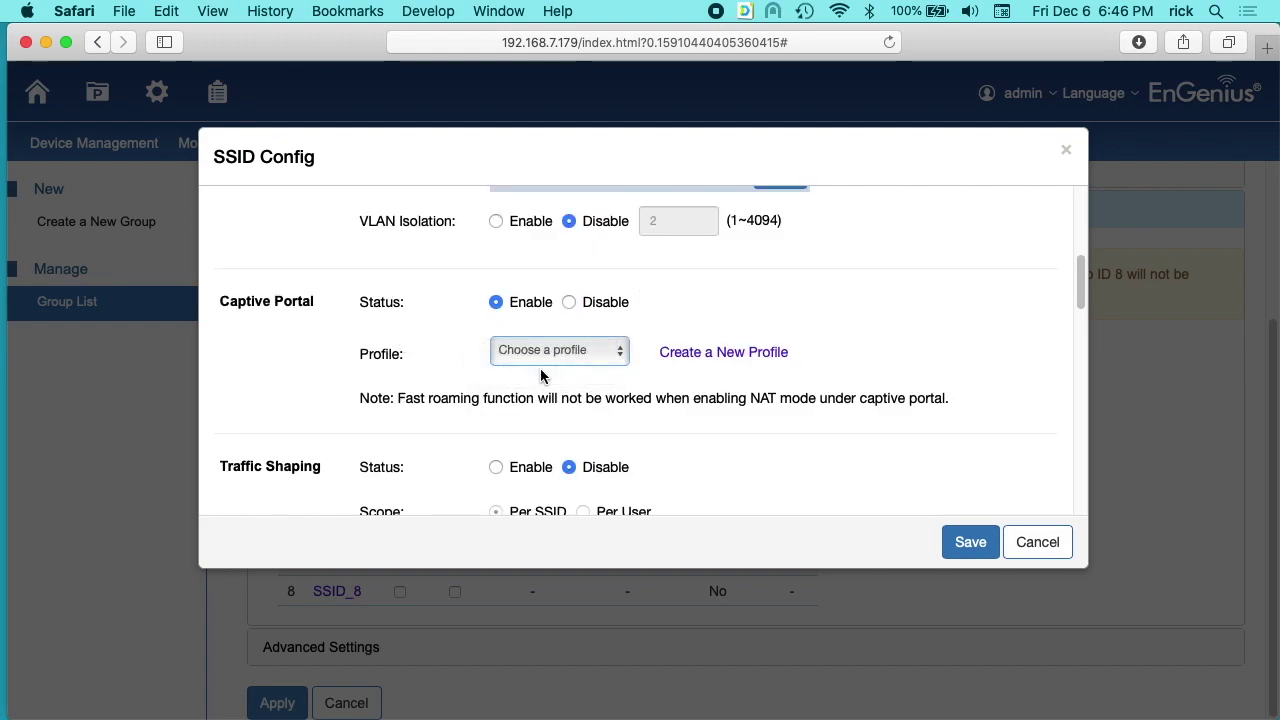
- Turn on per-SSID traffic shaping with 10 Mbps download and upload limits
scroll(691, 285, "down", 4)
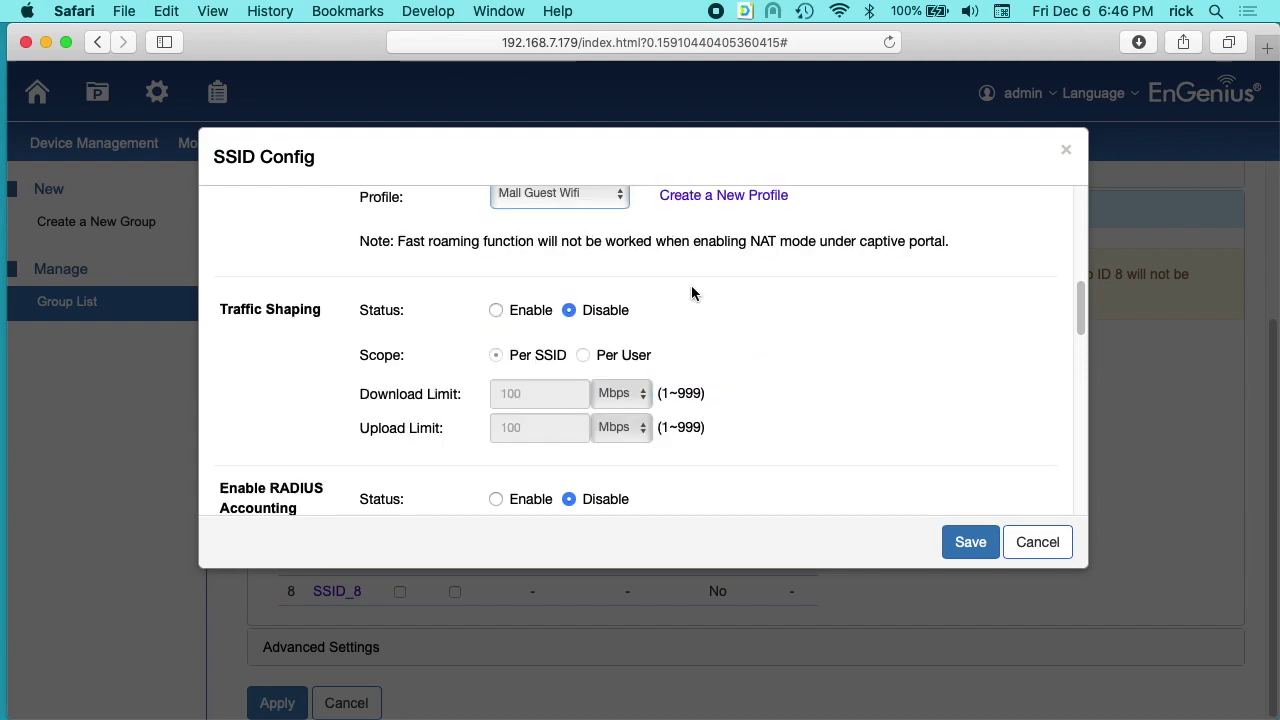
left_click(497, 310)
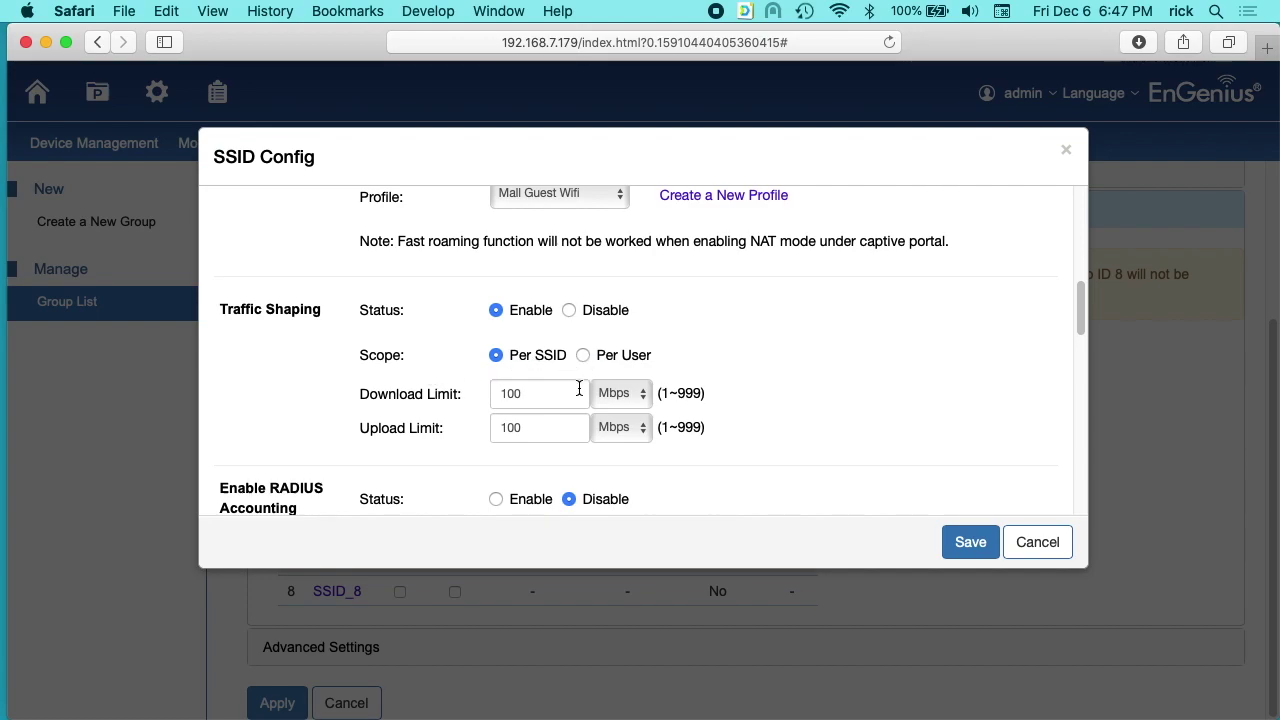
left_click(540, 395)
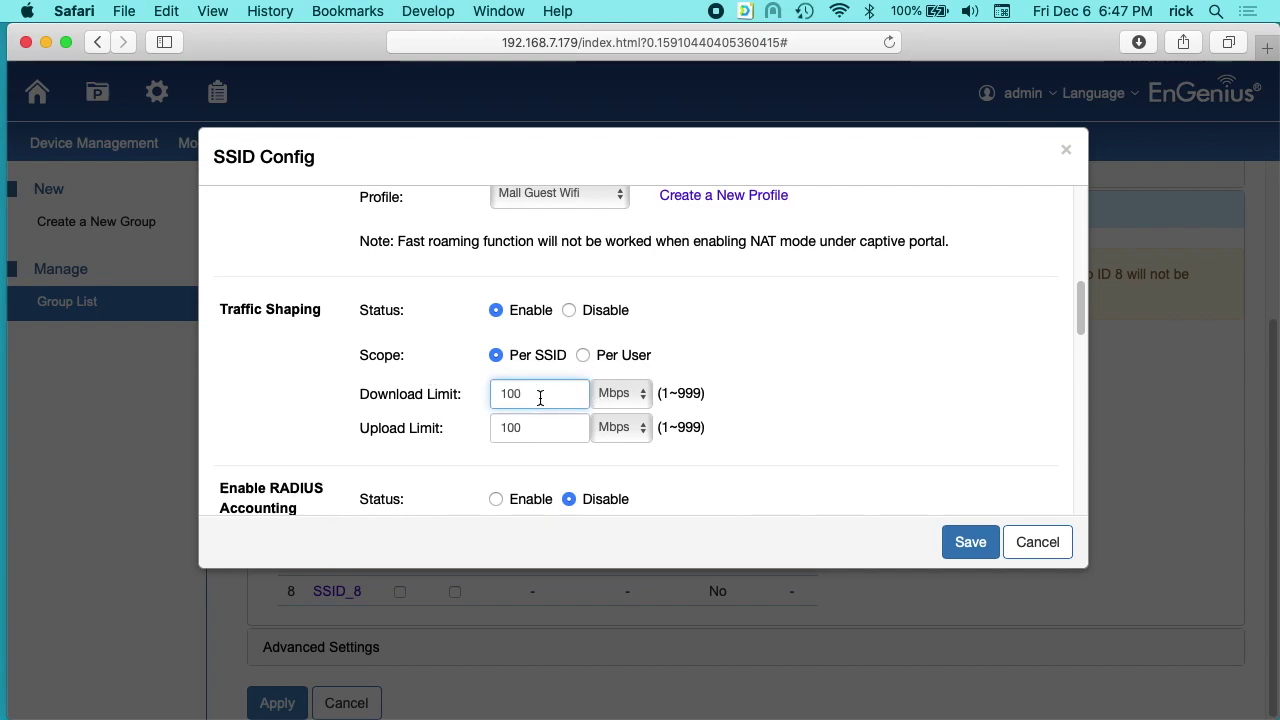
key("BackSpace")
left_click(540, 430)
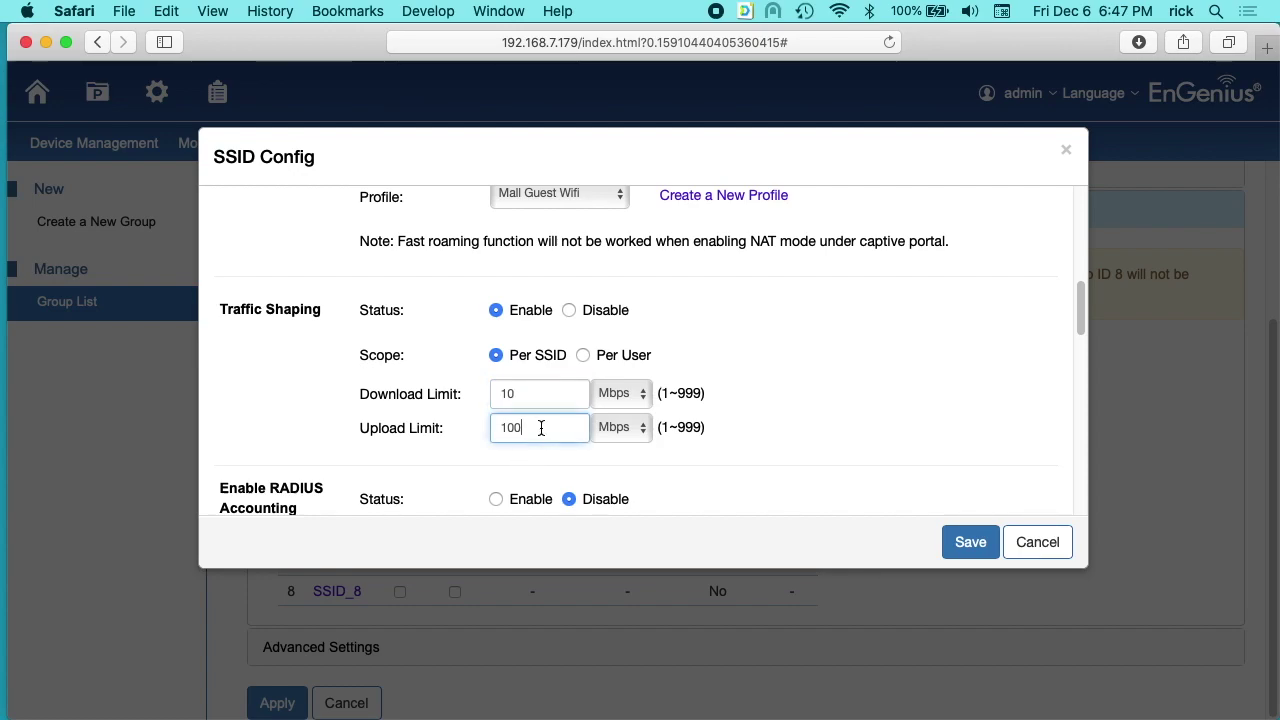
key("BackSpace")
- Save the Mall Free Wifi SSID configuration and apply it to the Mall WiFi group
scroll(651, 478, "down", 2)
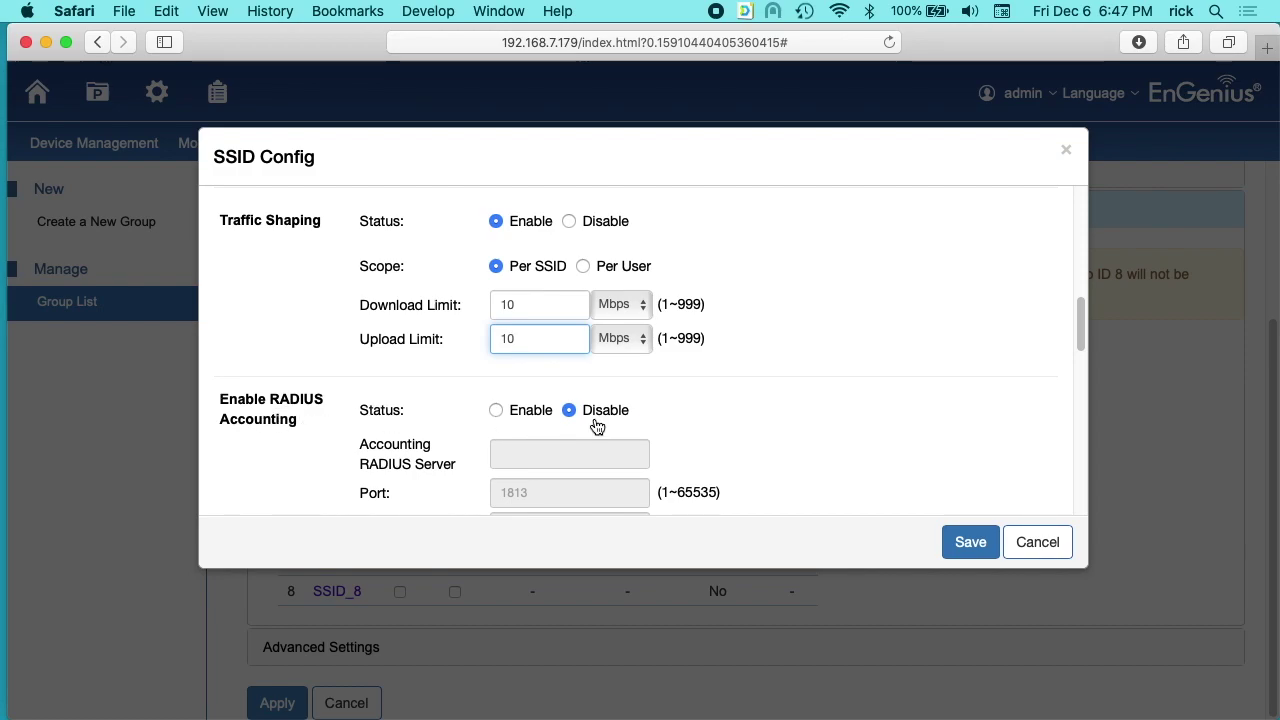
scroll(597, 428, "down", 5)
scroll(597, 428, "down", 5)
scroll(594, 420, "up", 5)
scroll(594, 440, "down", 1)
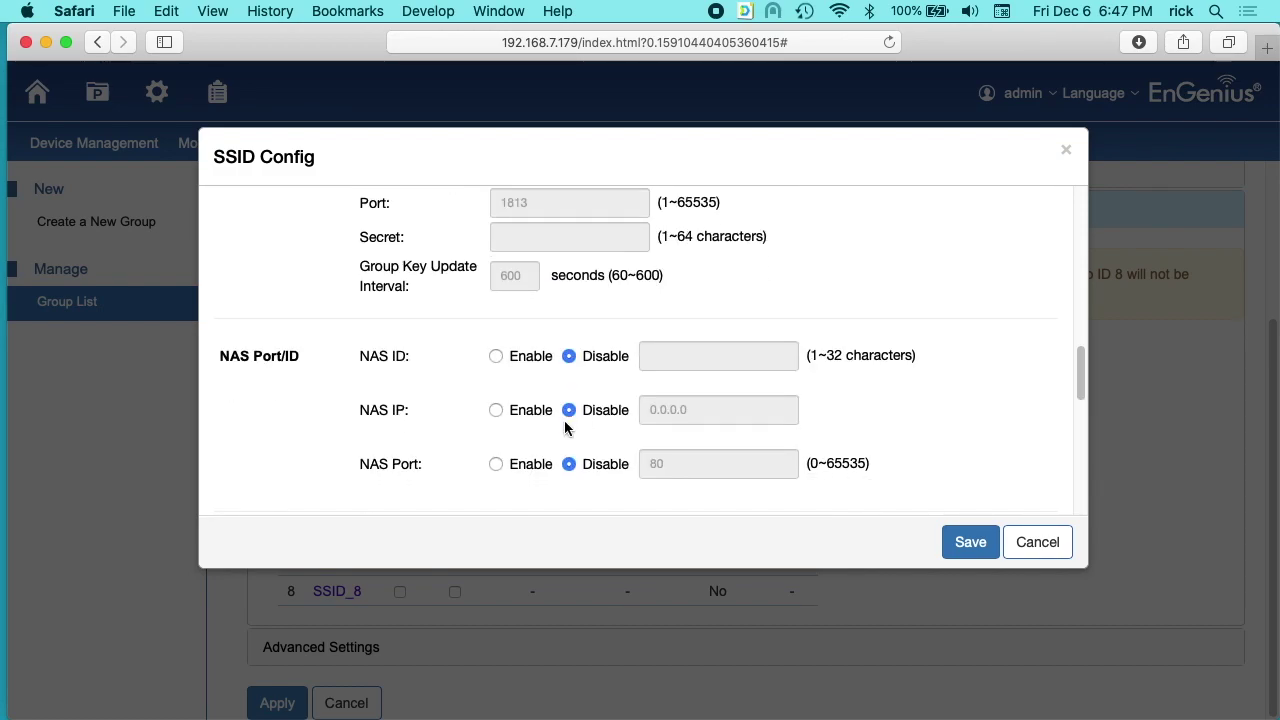
scroll(534, 449, "down", 3)
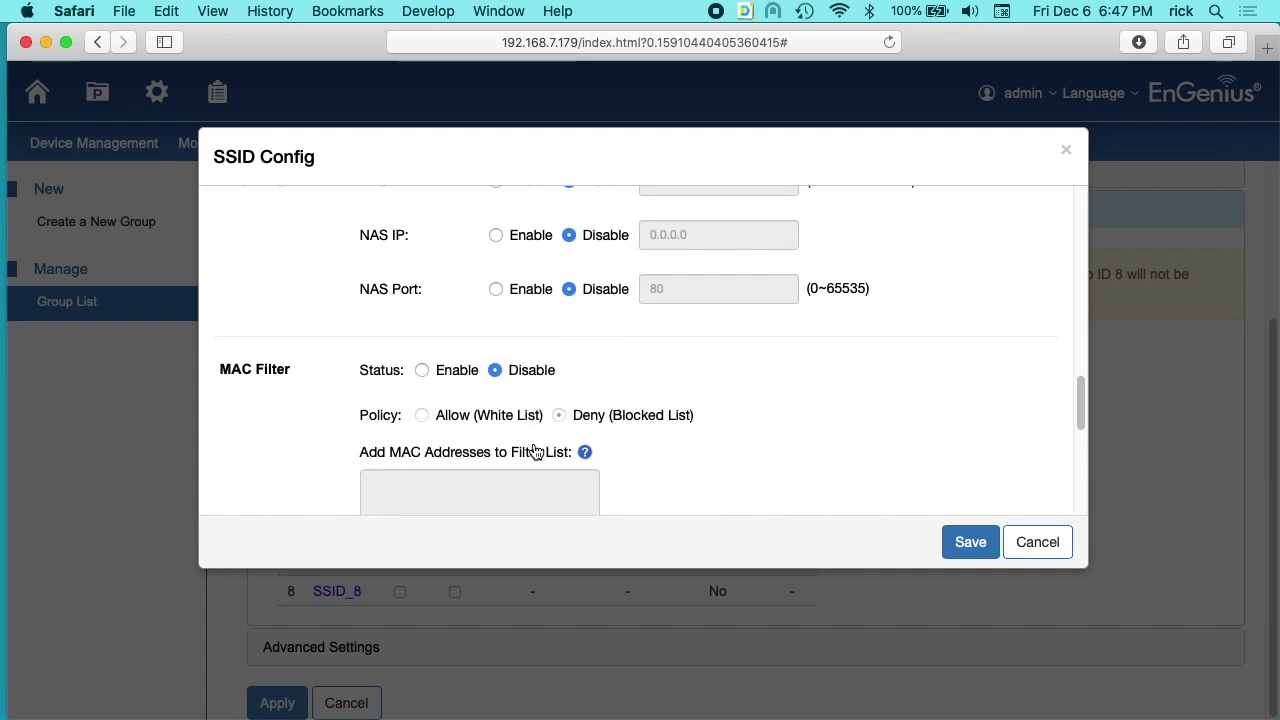
scroll(380, 400, "down", 3)
scroll(738, 370, "down", 3)
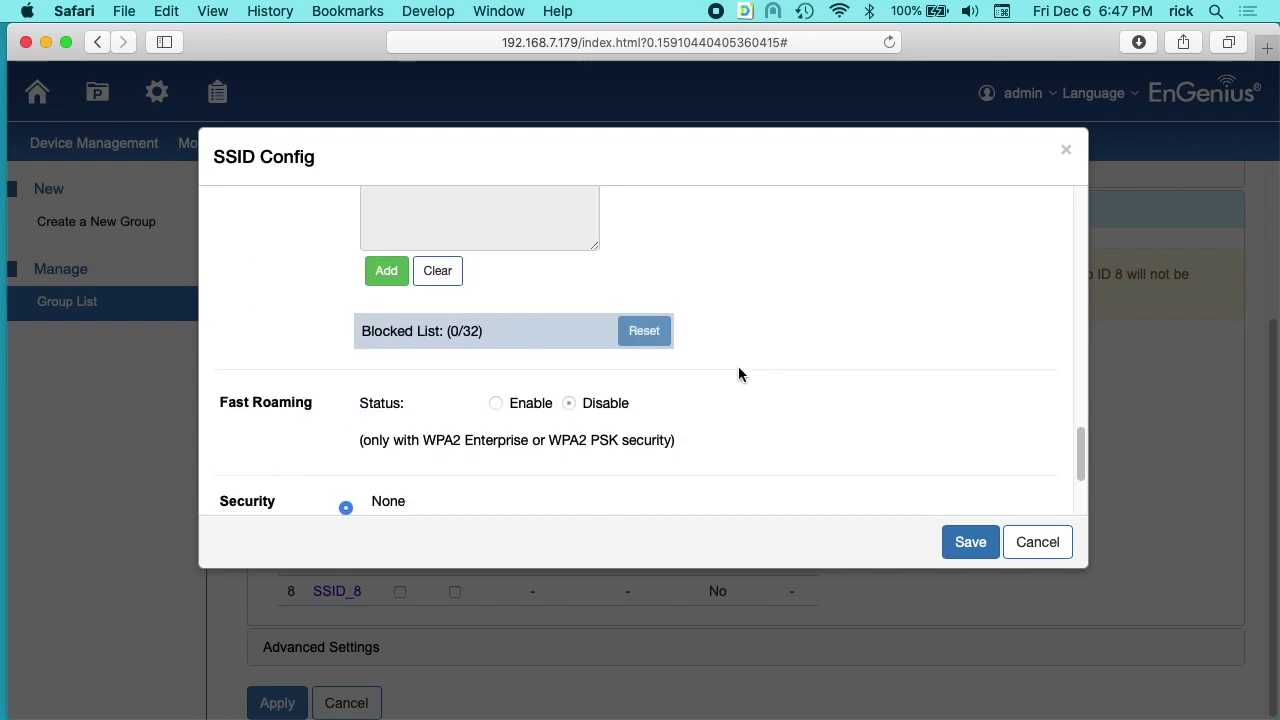
scroll(735, 372, "down", 2)
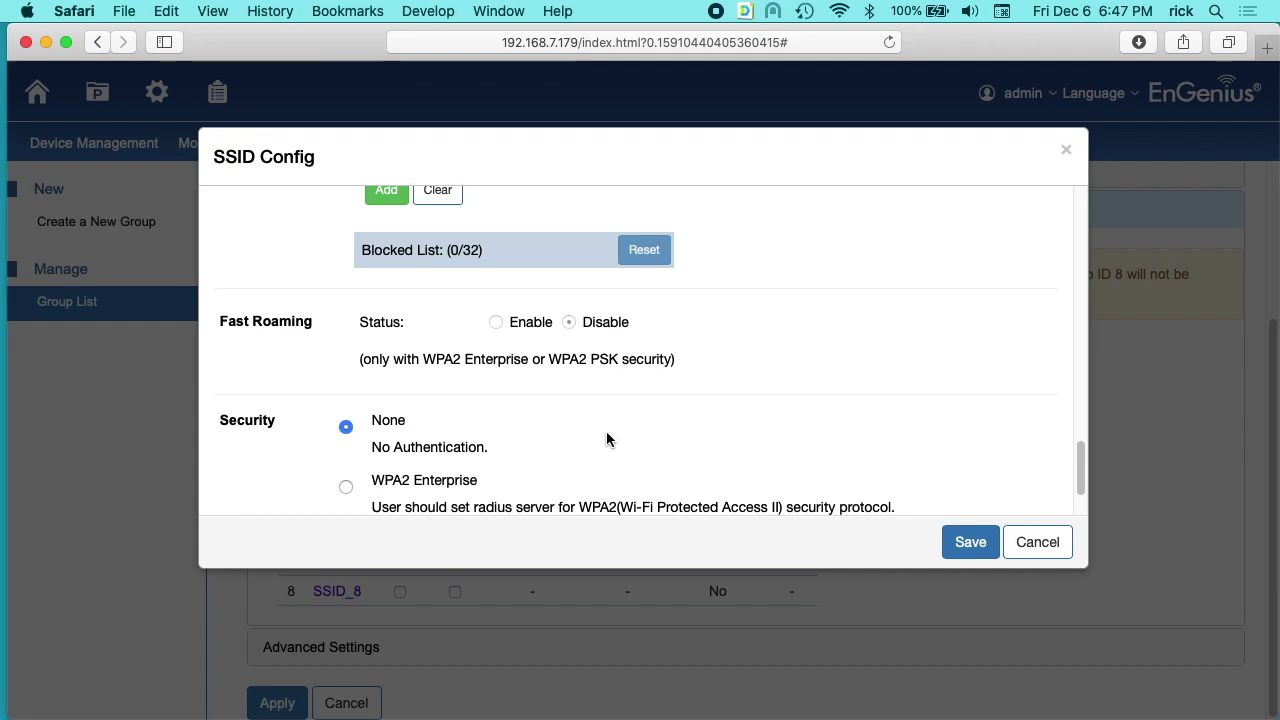
scroll(606, 434, "down", 1)
scroll(604, 437, "down", 1)
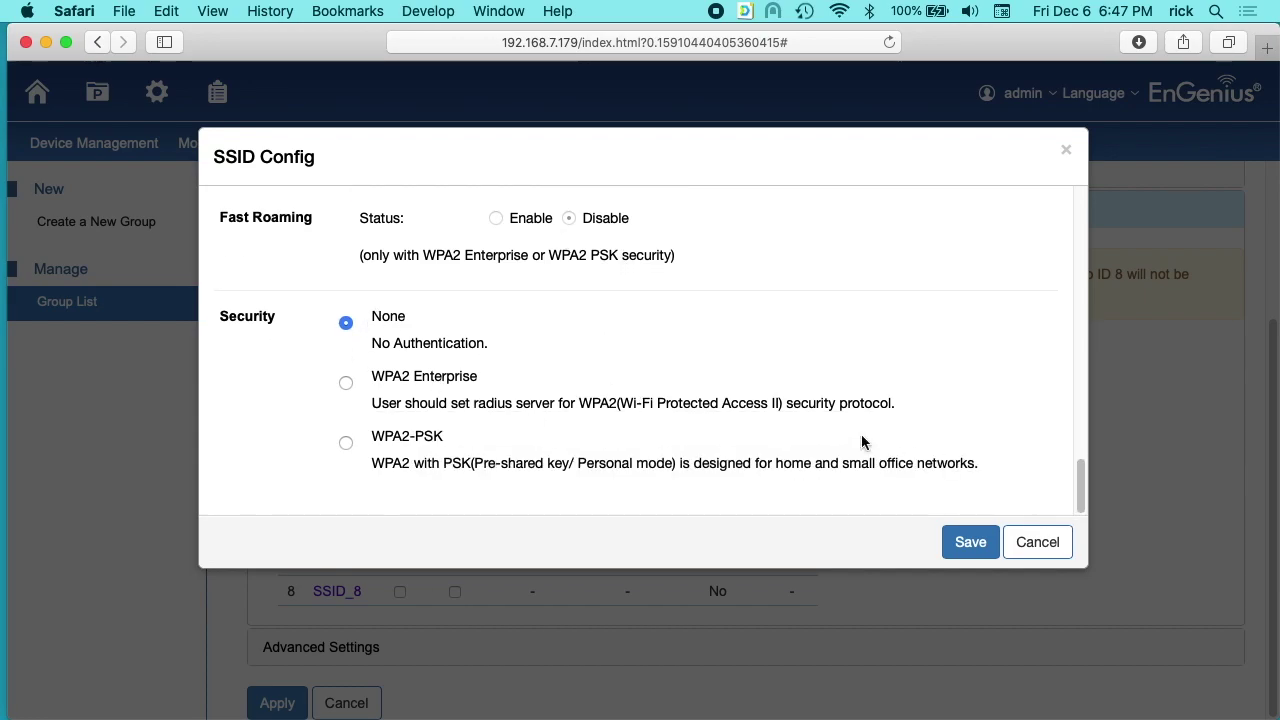
left_click(970, 542)
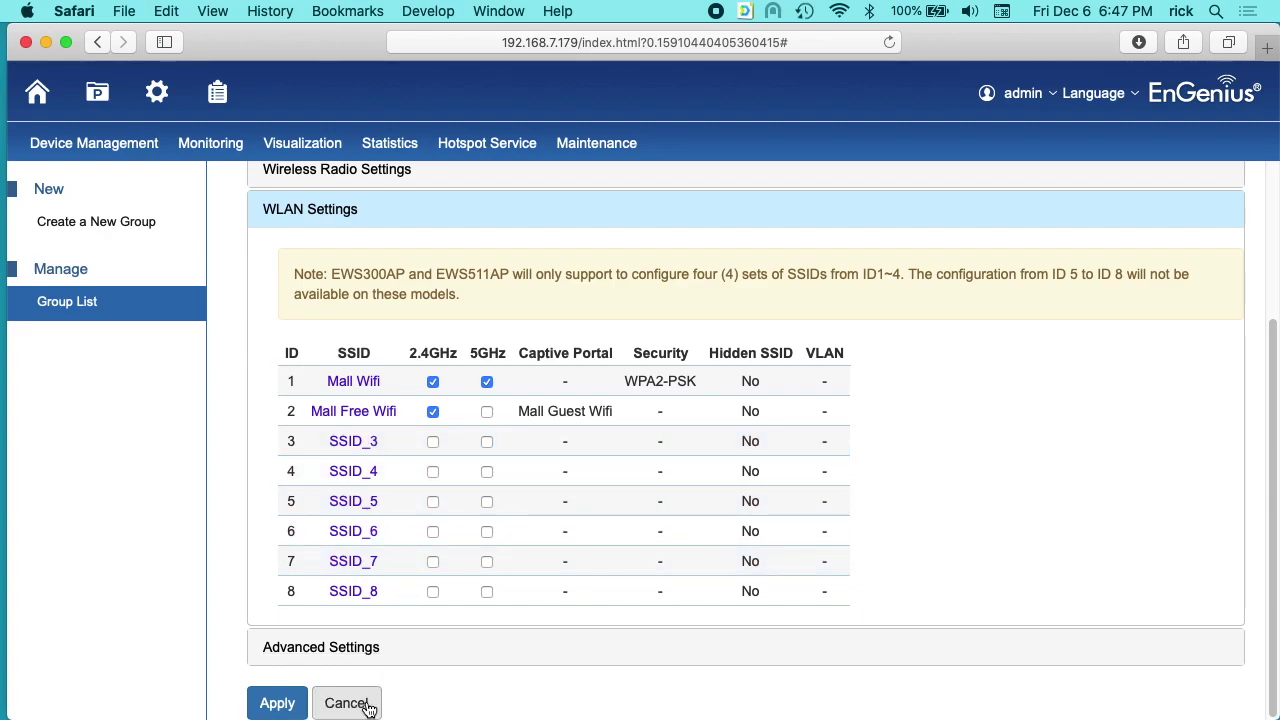
left_click(277, 703)
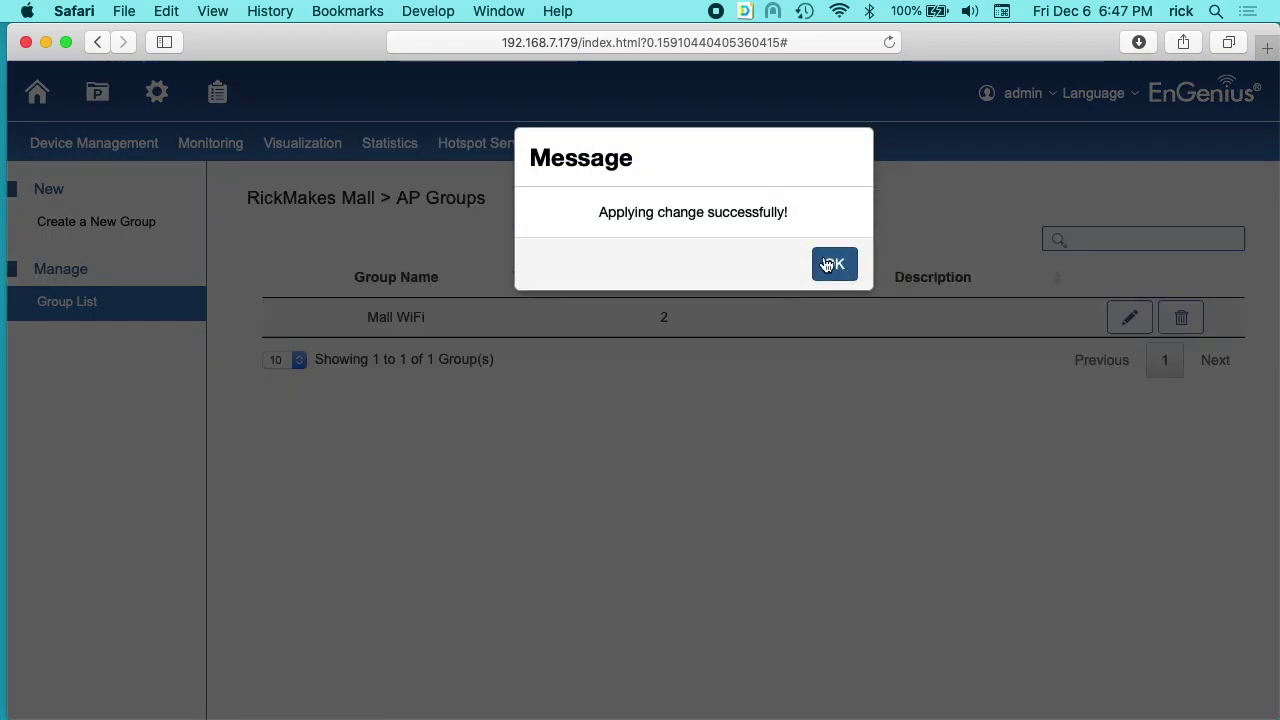
- Dismiss the applied notice, proceed through the Mall Free Wifi splash page, and close the portal sheet
left_click(830, 266)
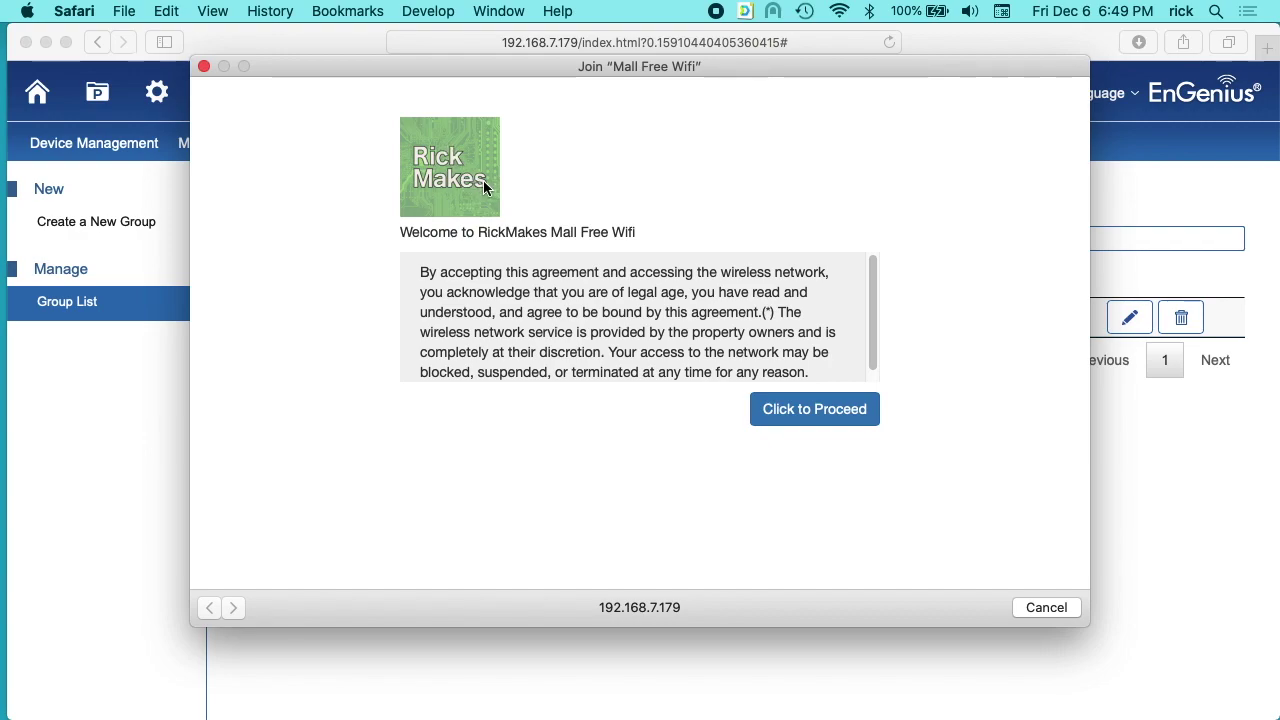
left_click(838, 424)
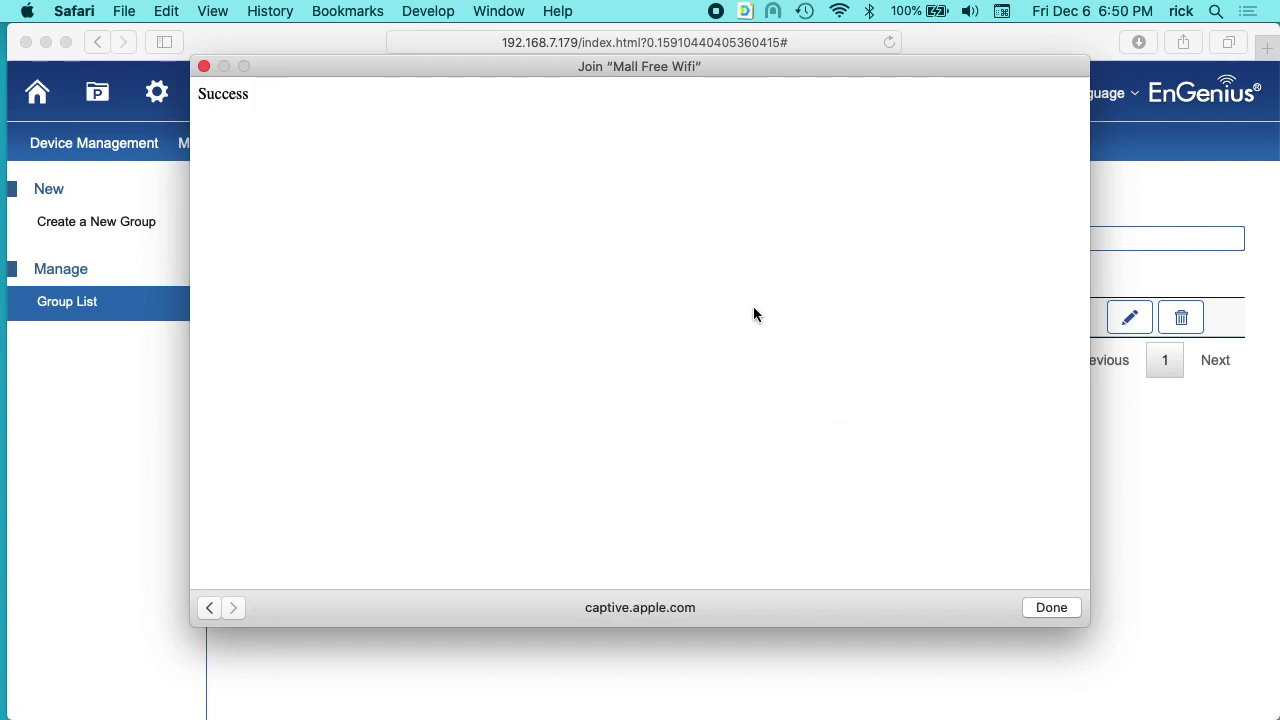
left_click(1051, 607)
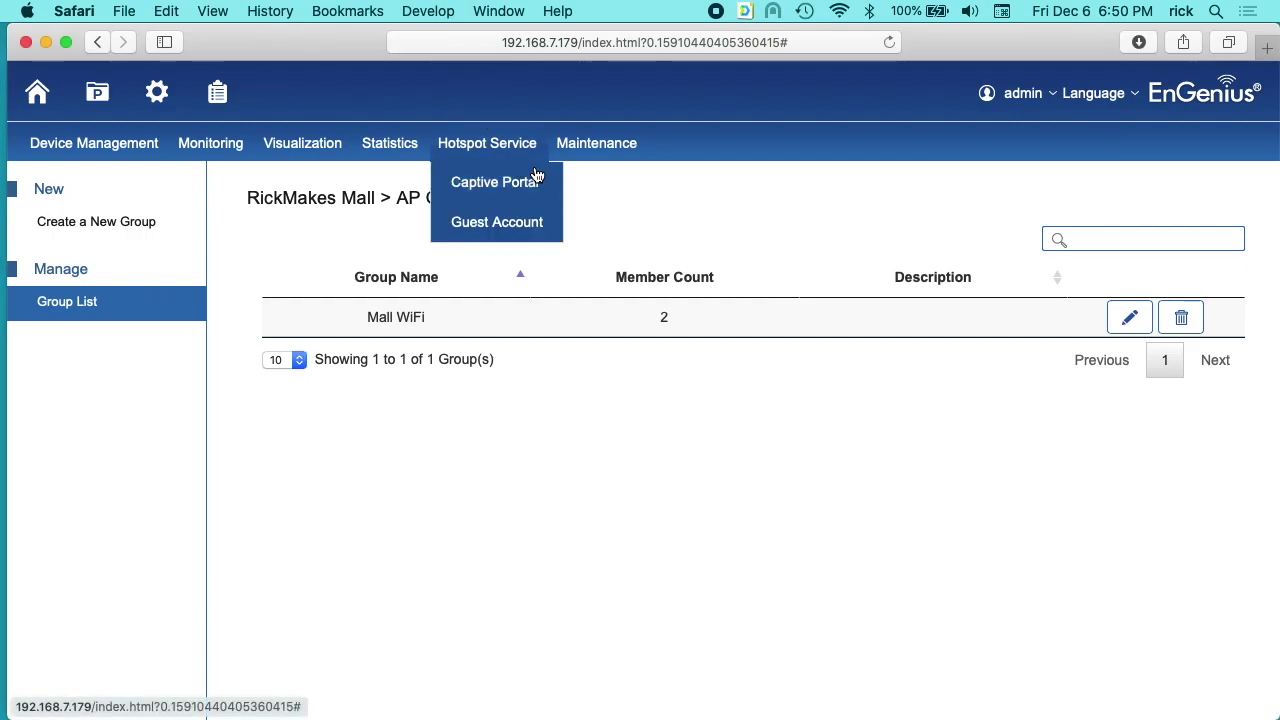
- Run a Speedtest.net test in a new window: 9.46 Mbps down, 9.54 up, 20 ms ping
key("super+n")
type("www.yah")
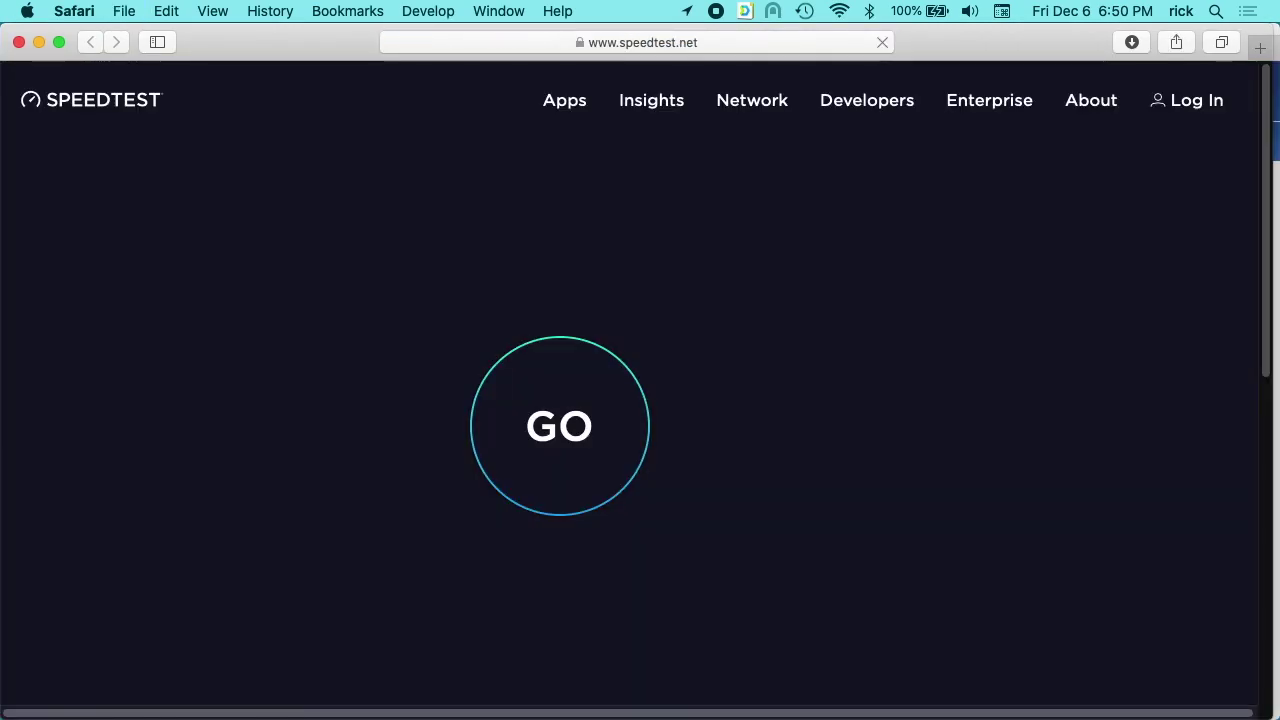
left_click(538, 395)
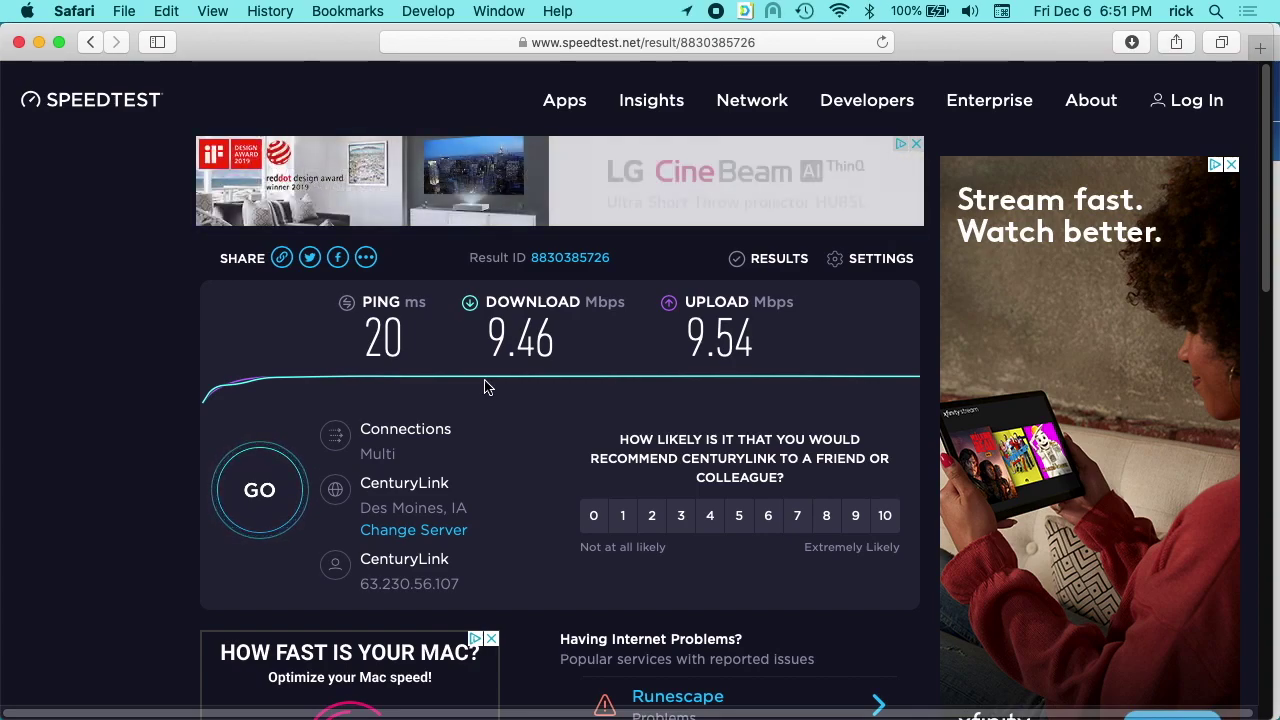
- Close the speed test window and bring up Terminal from Spotlight
left_click(18, 42)
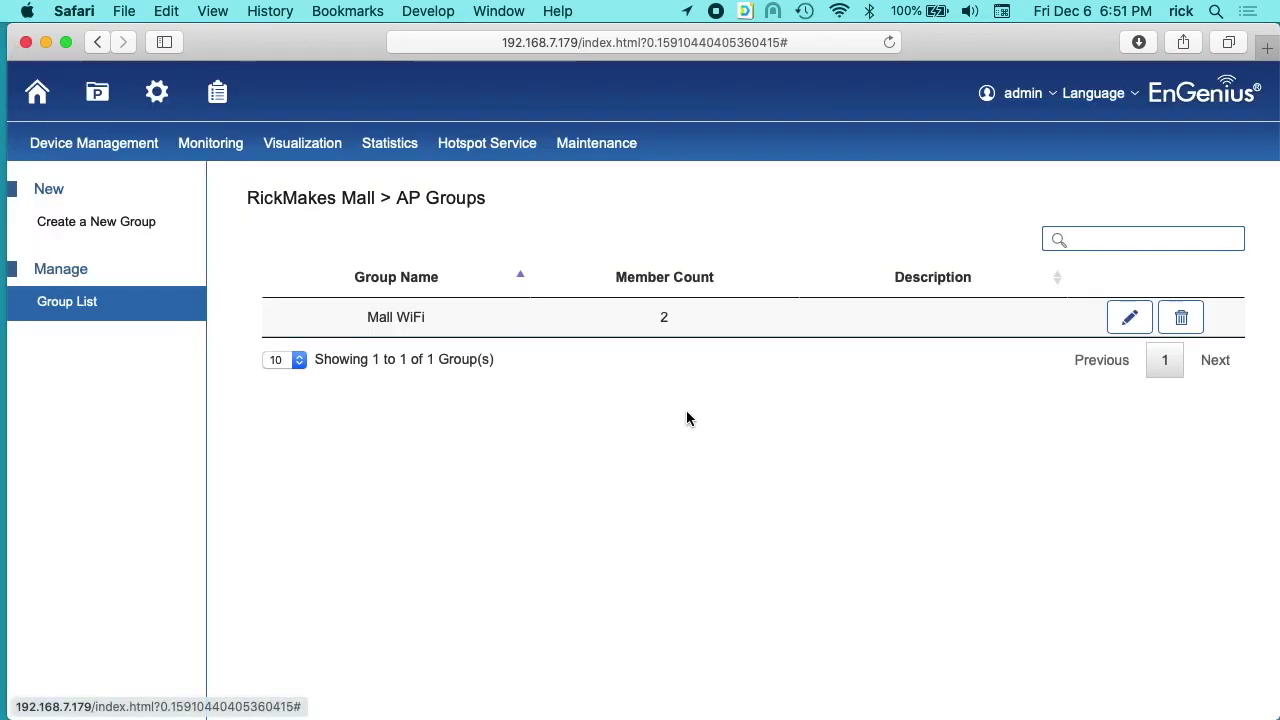
key("super+space")
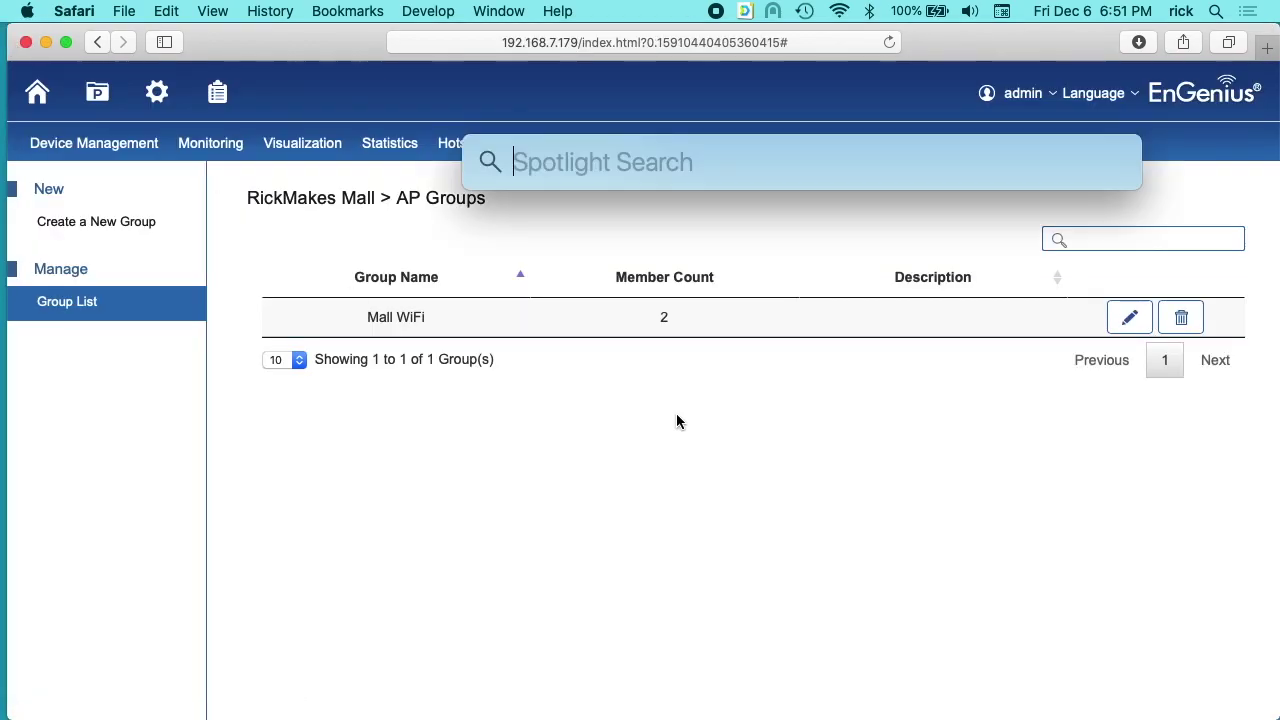
type("terminal")
key("Return")
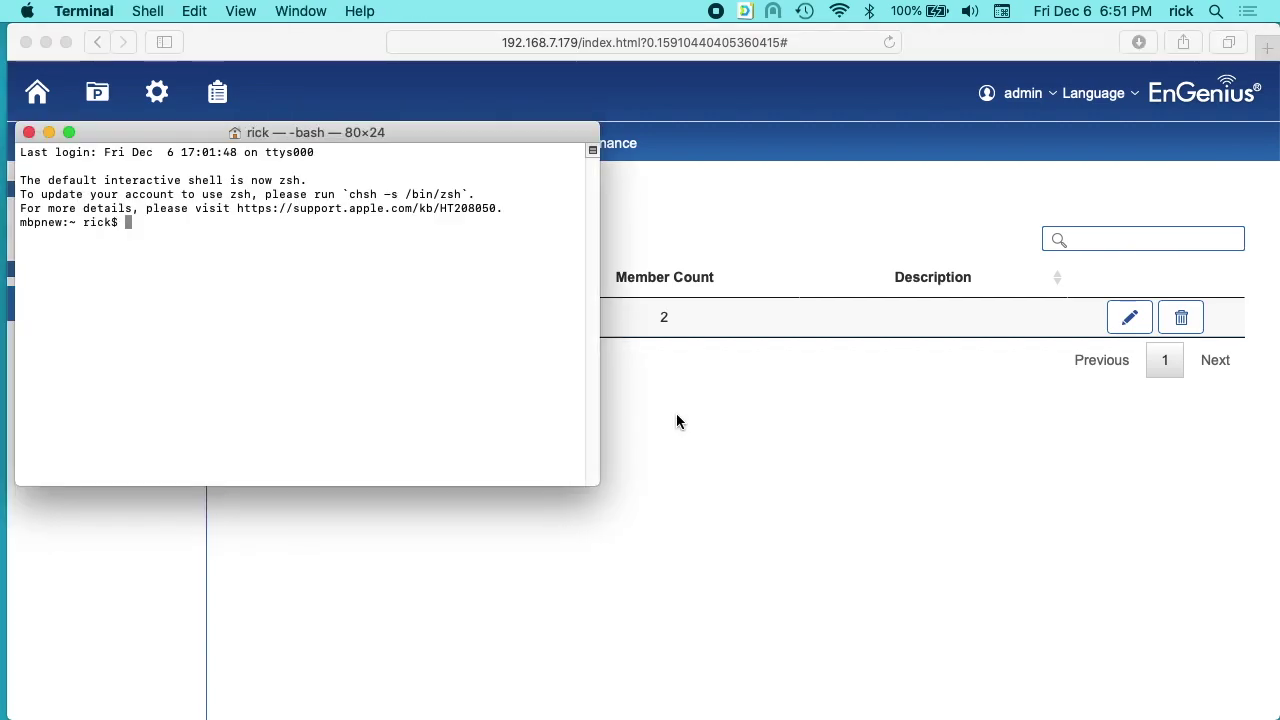
key("super+Tab")
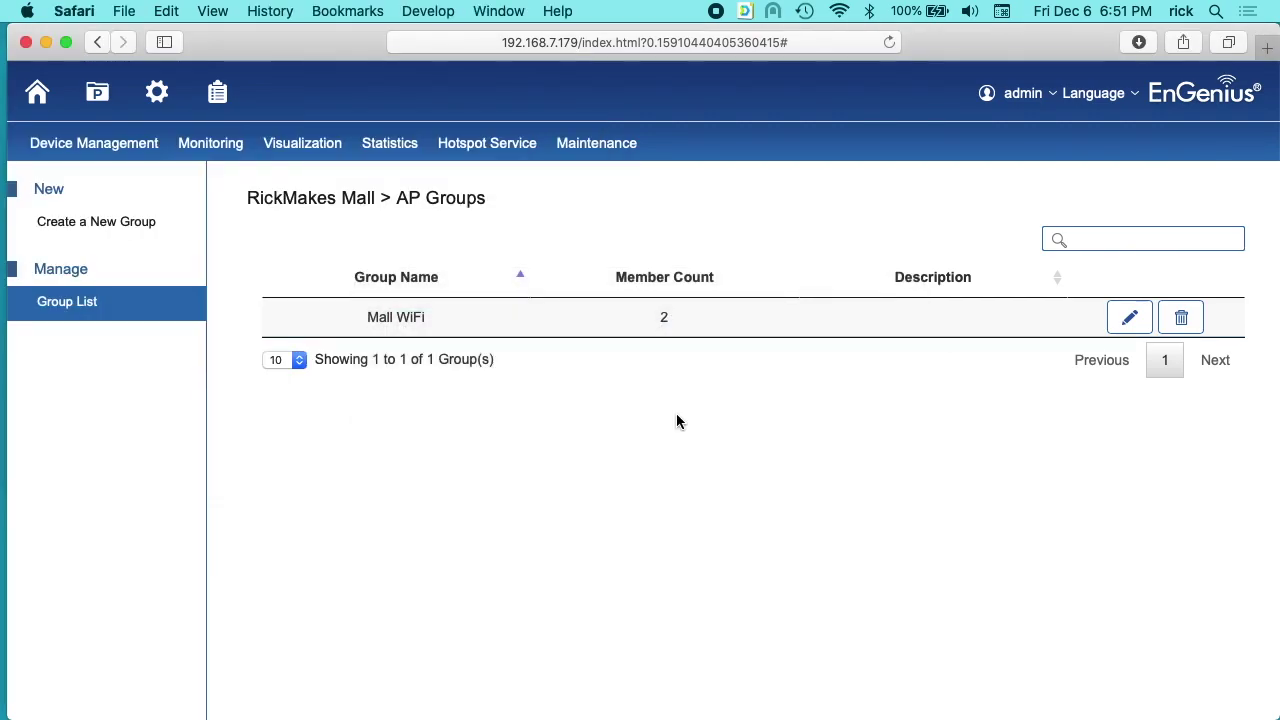
key("super+Tab")
- Ping 192.168.7.1 and confirm it replies with 0% packet loss
type("pin")
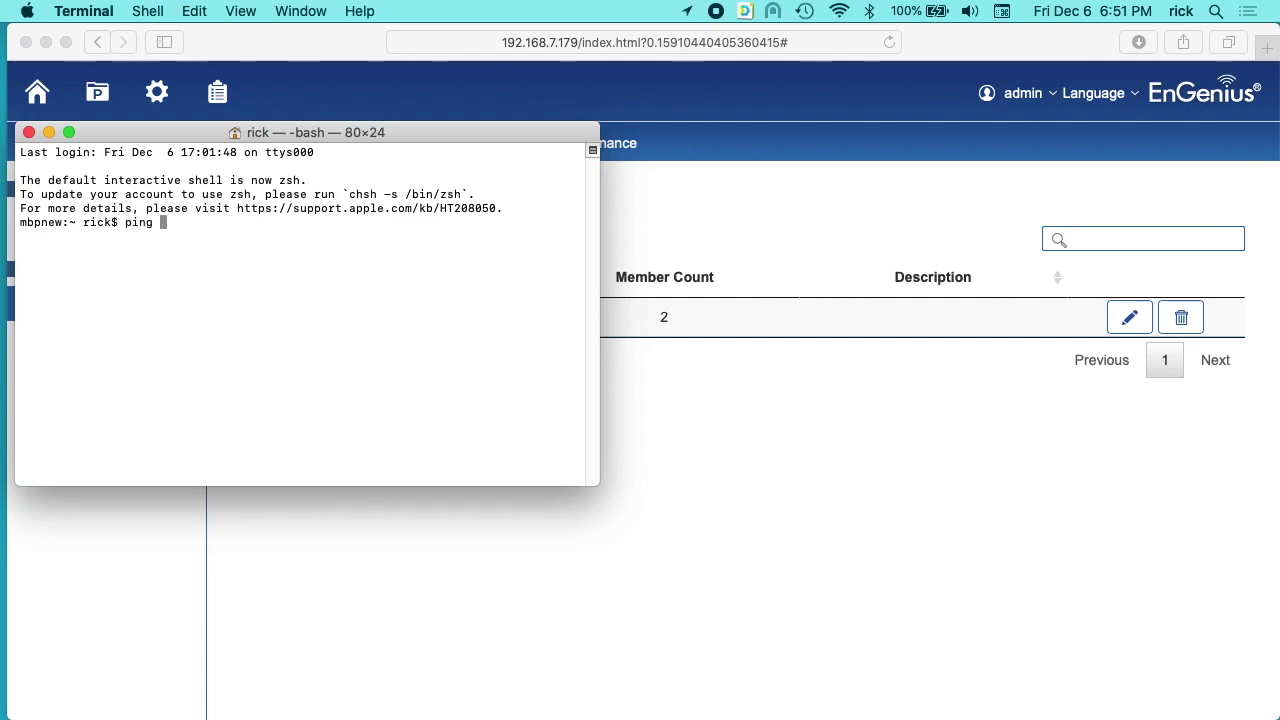
type("g 192.168.7.1")
key("Return")
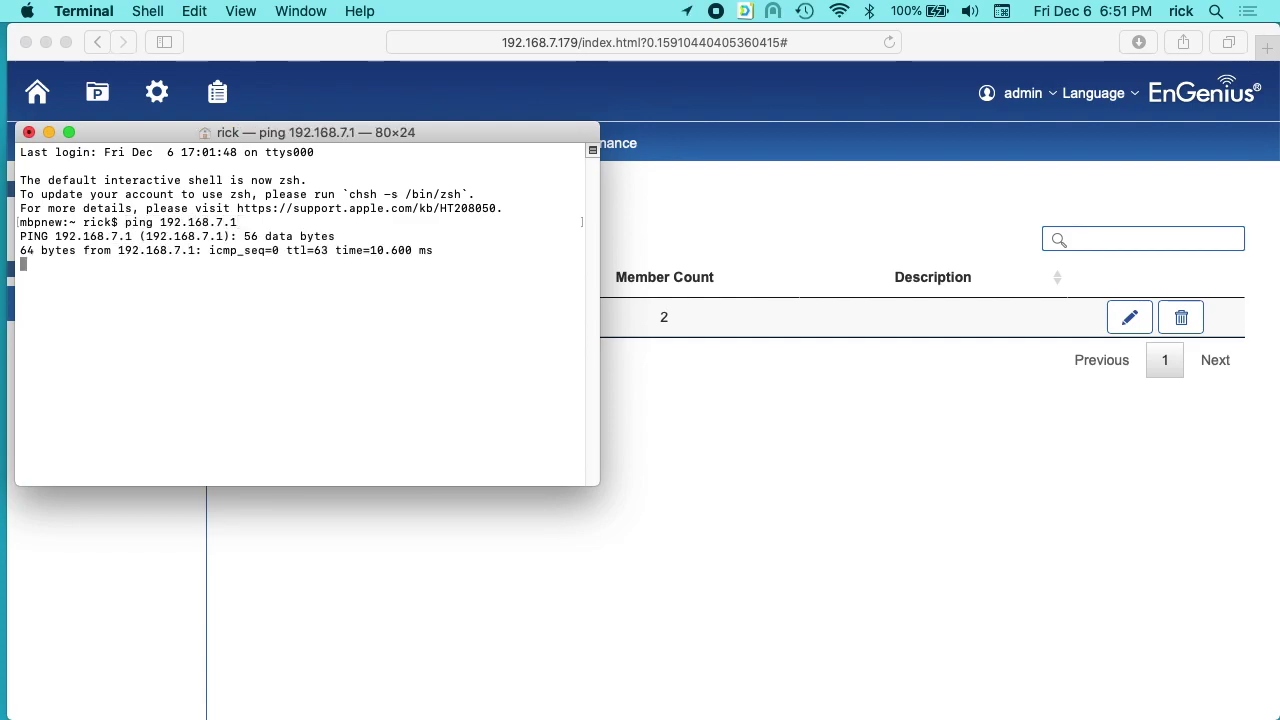
key("ctrl+c")
- Ping 192.168.7.2 and confirm it times out with 100% packet loss
key("Up")
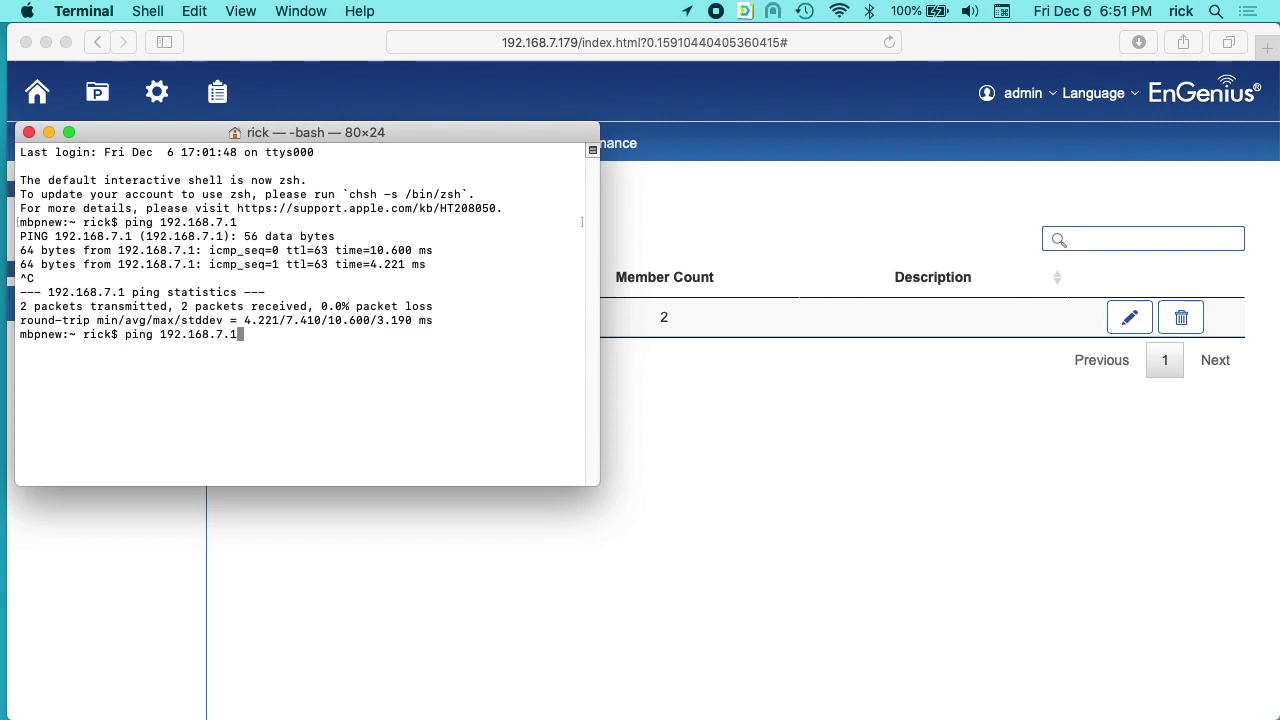
key("BackSpace")
type("2")
key("Return")
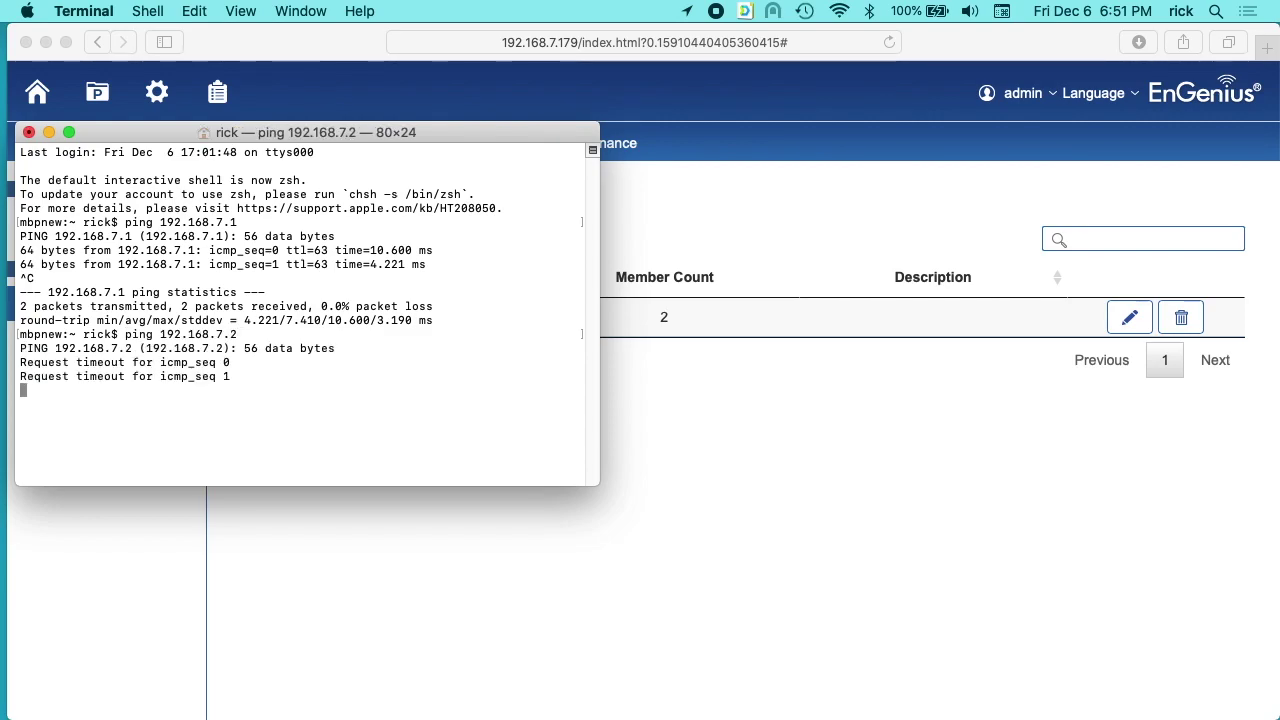
key("ctrl+c")
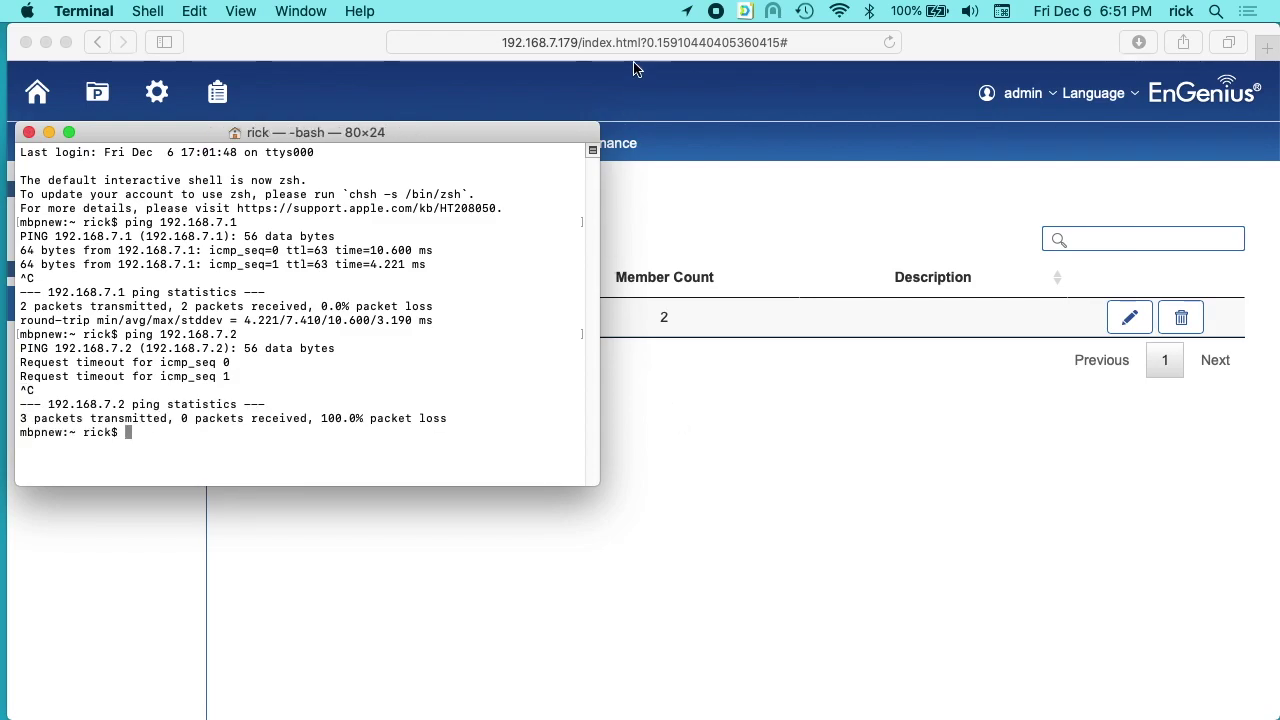
left_click_drag(507, 130, 492, 143)
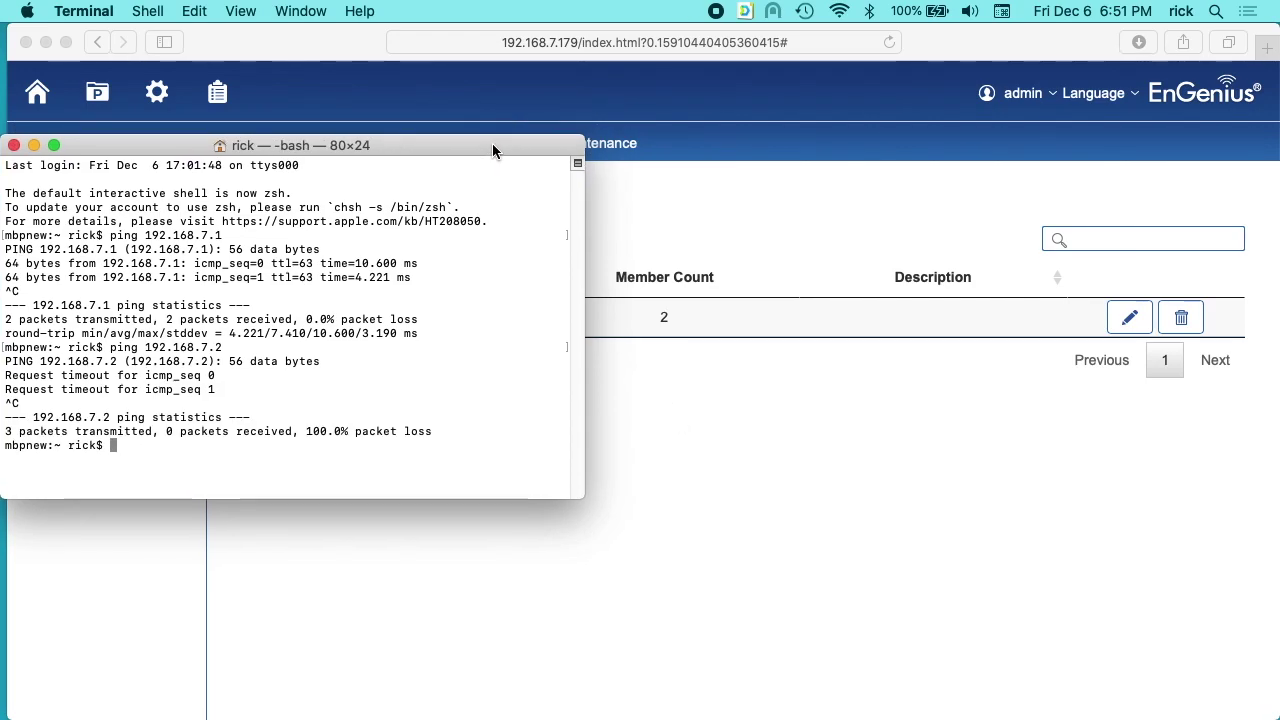